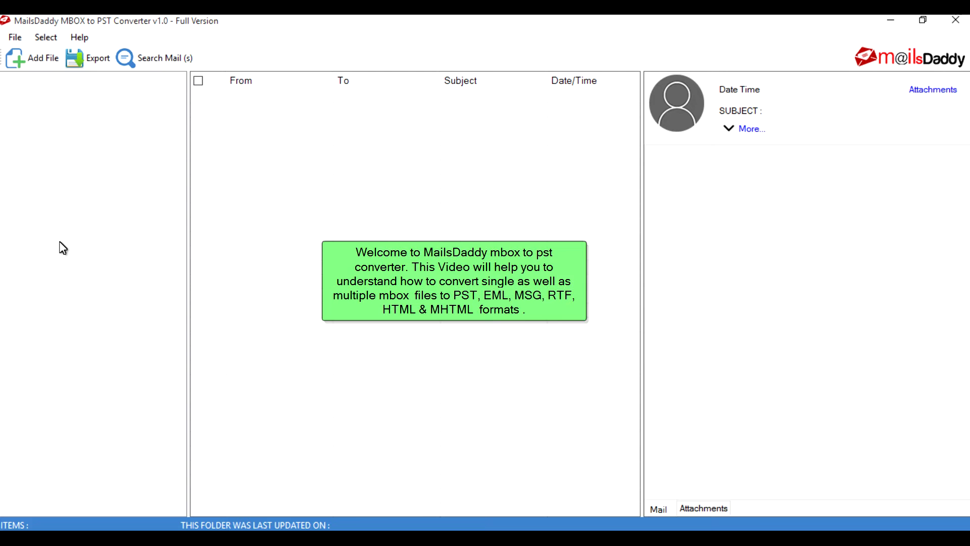
Add Gmail-Inbox.mbox and Inbox from Sample MBOX Files through Add File(s).
click(42, 67)
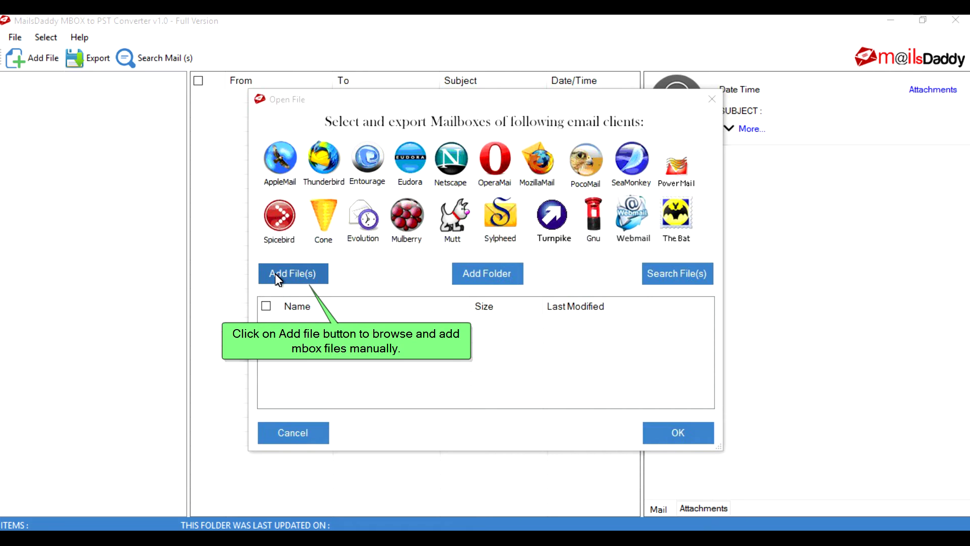
click(277, 277)
click(494, 215)
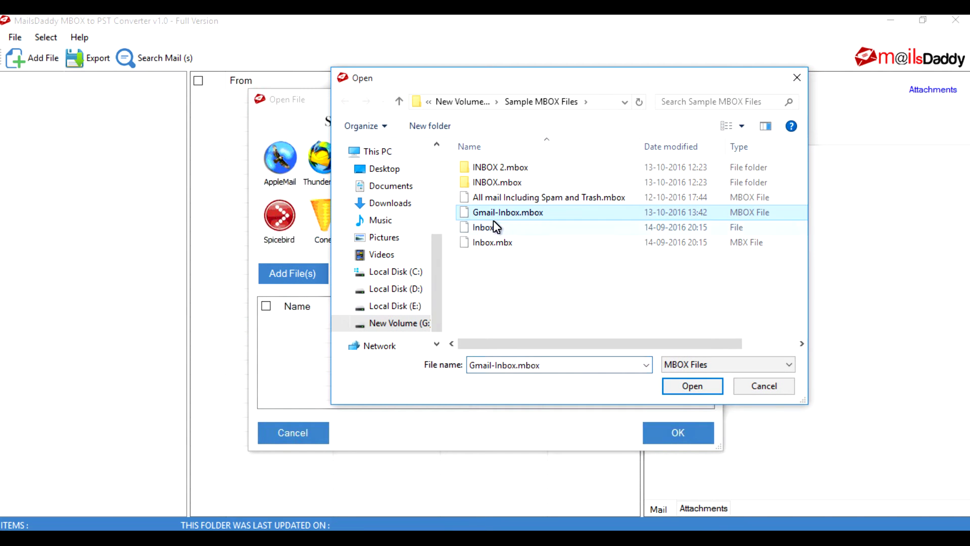
ctrl+click(505, 227)
click(679, 387)
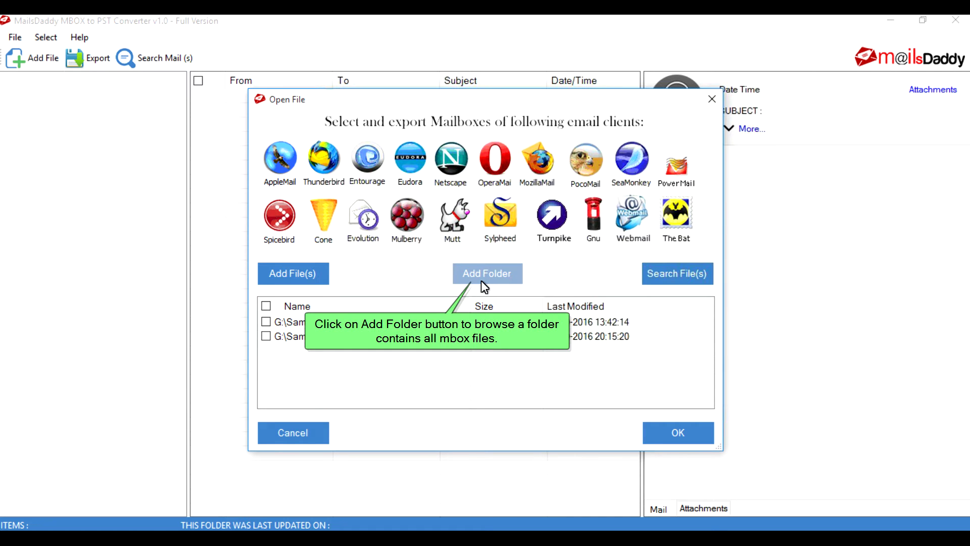
Add the Sample MBOX Files folder on New Volume (G:), loading all 6 found mailboxes.
click(481, 282)
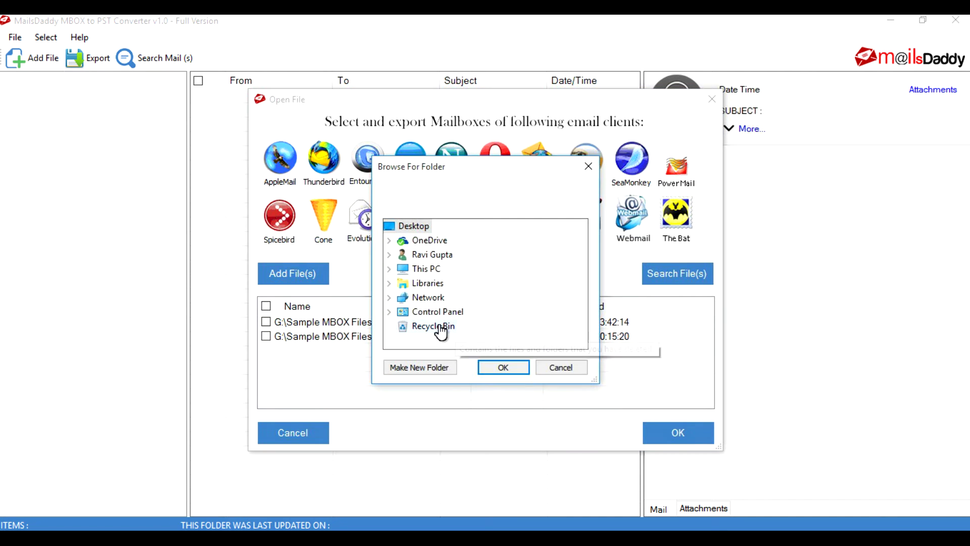
click(390, 269)
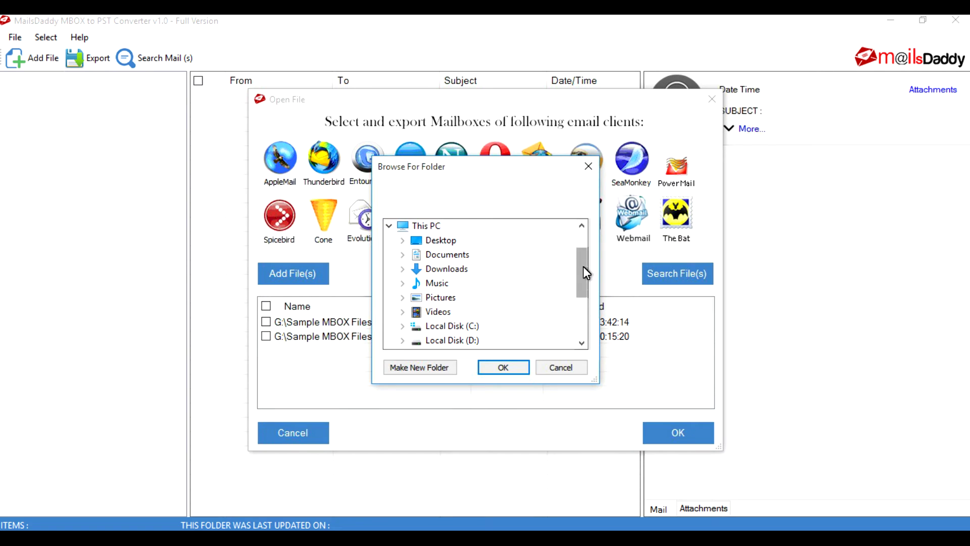
drag(583, 267, 578, 284)
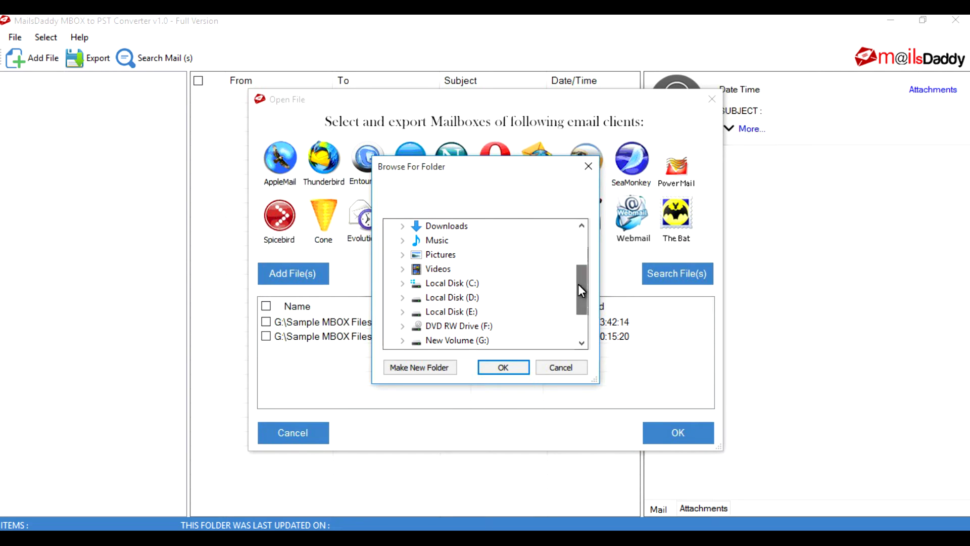
click(402, 341)
click(482, 255)
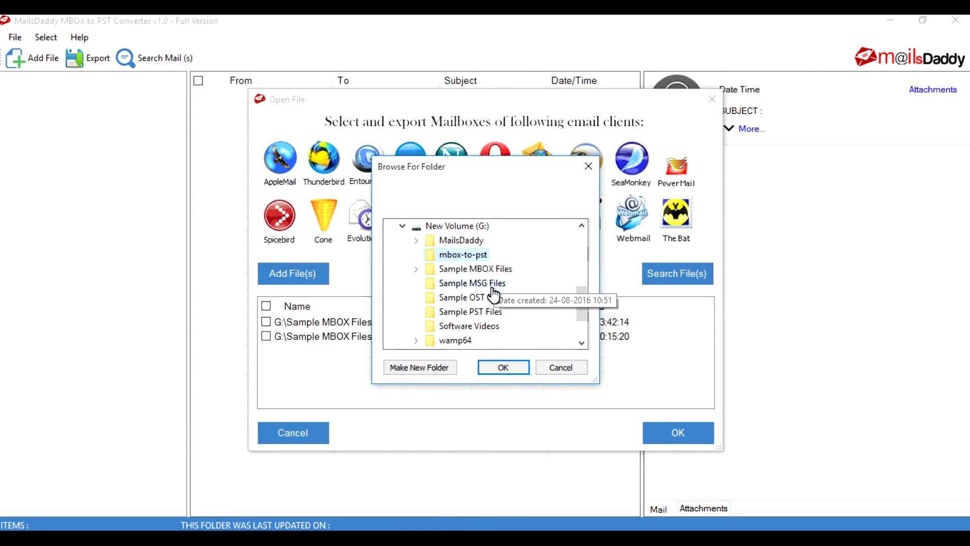
click(487, 286)
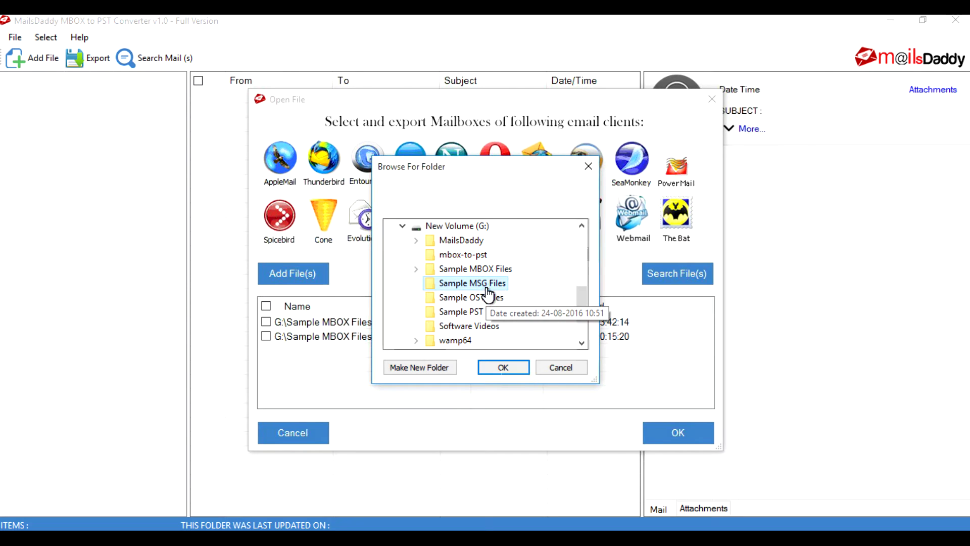
double_click(475, 269)
click(503, 365)
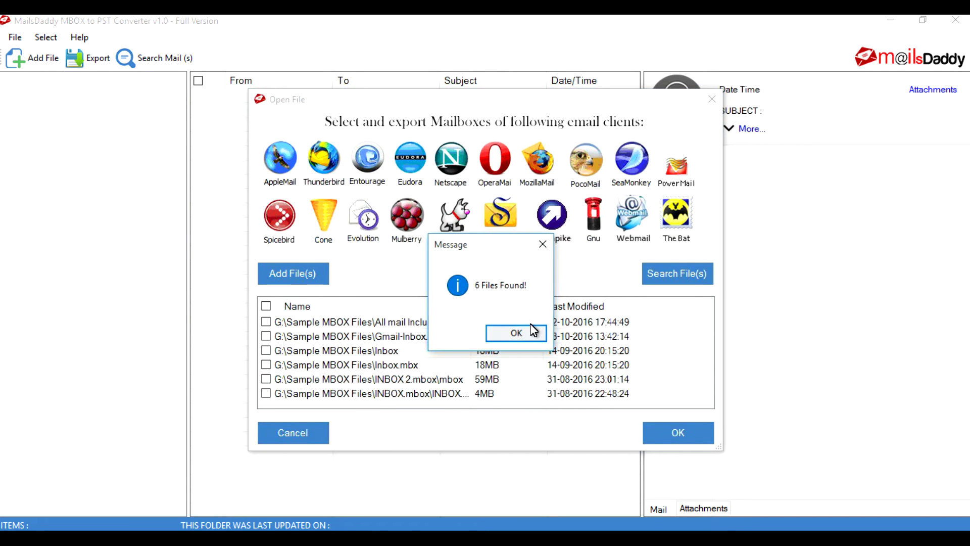
click(520, 332)
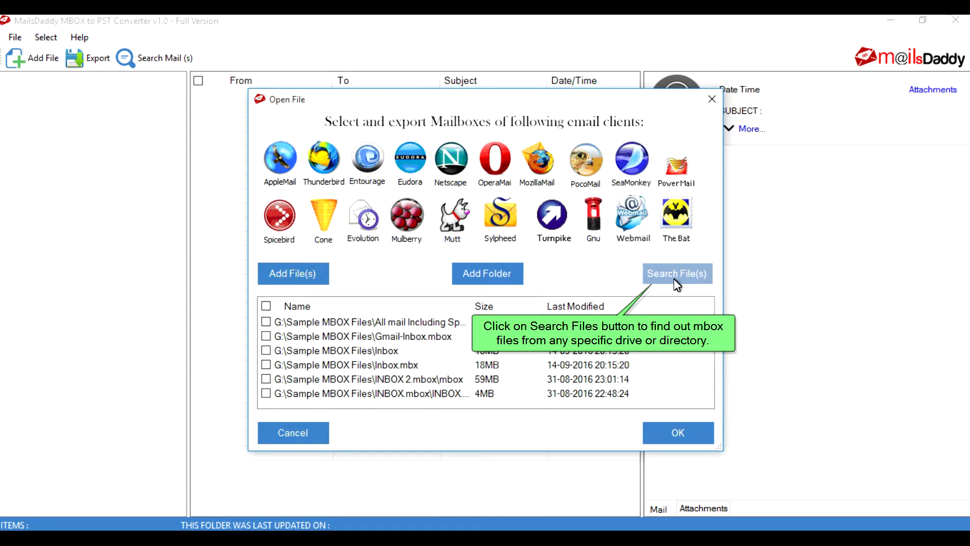
Search drive G: for mailbox files and load Inbox, Inbox.mbx and Gmail-Inbox.mbox.
click(674, 281)
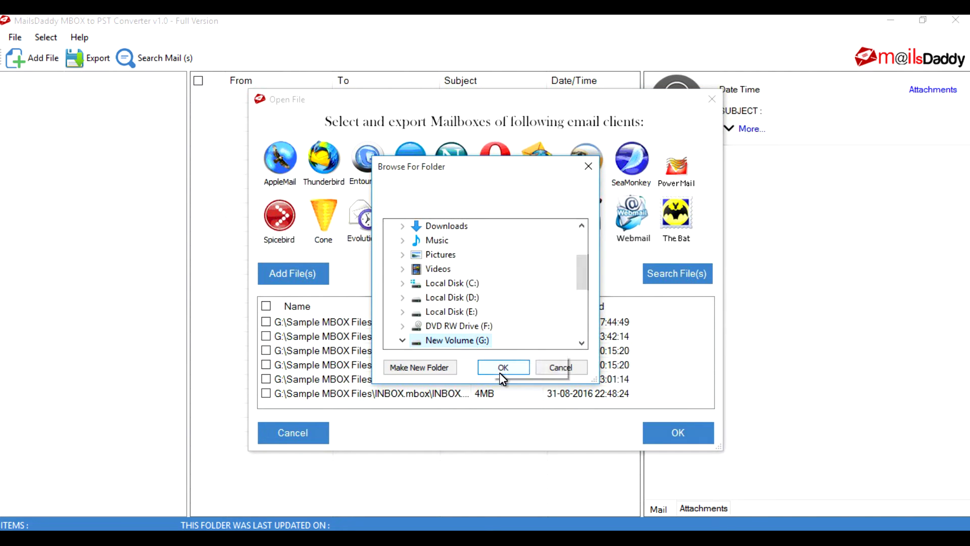
click(502, 367)
click(511, 334)
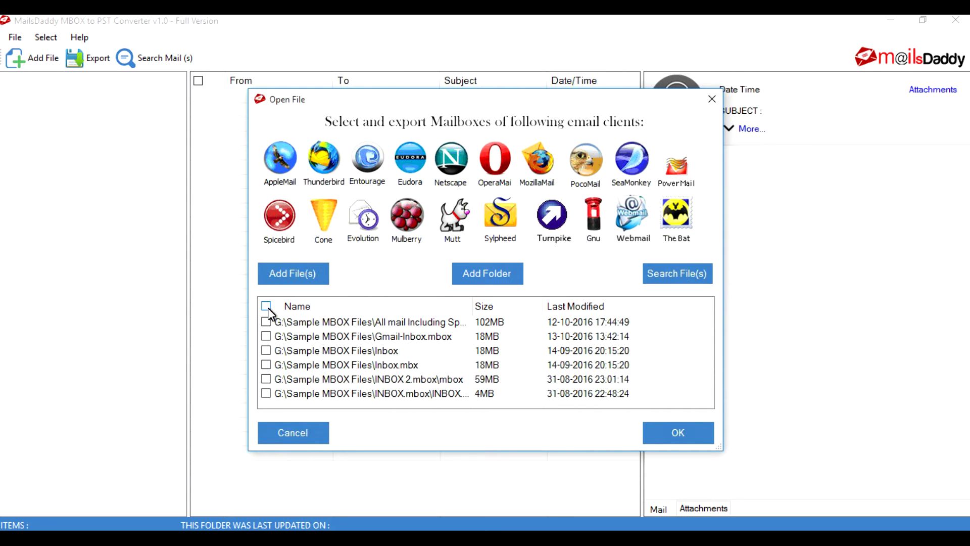
click(267, 350)
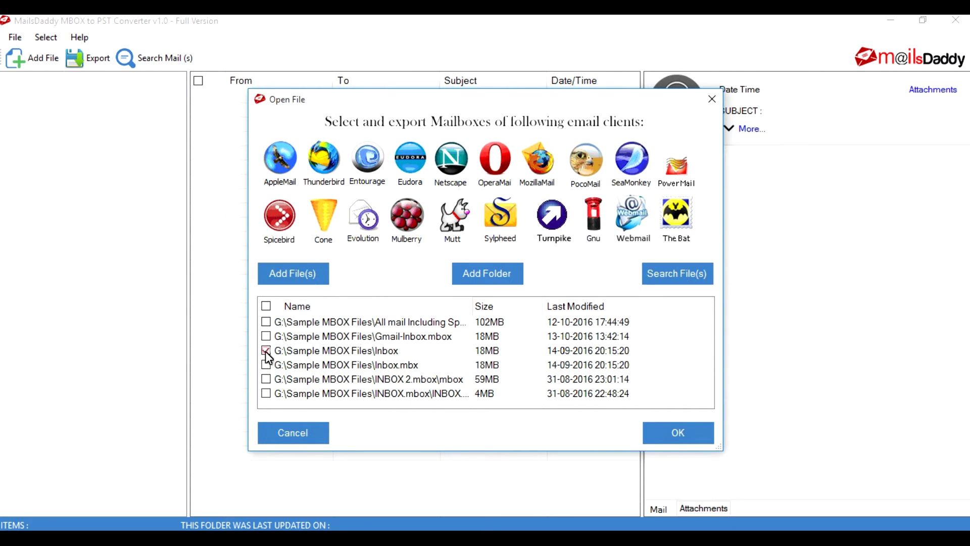
click(266, 365)
click(266, 336)
click(664, 428)
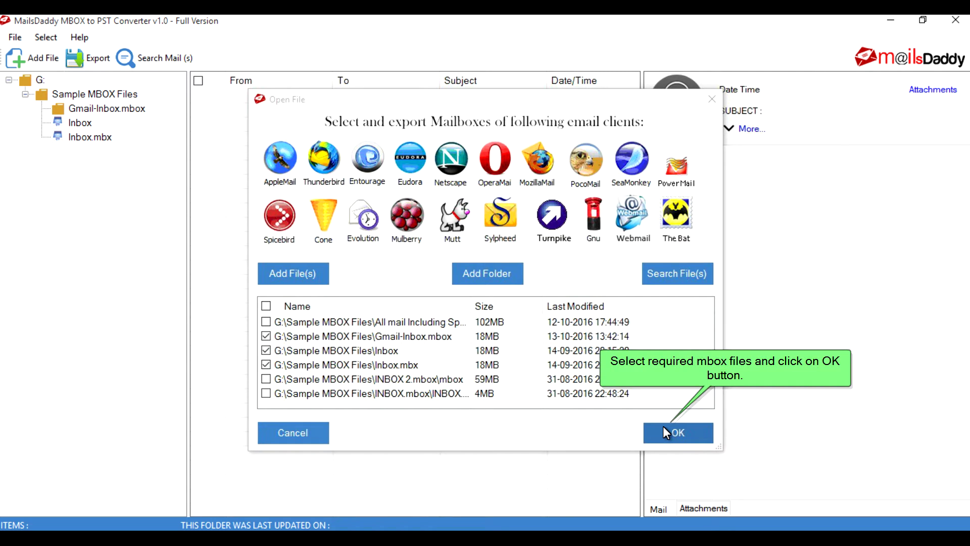
click(662, 425)
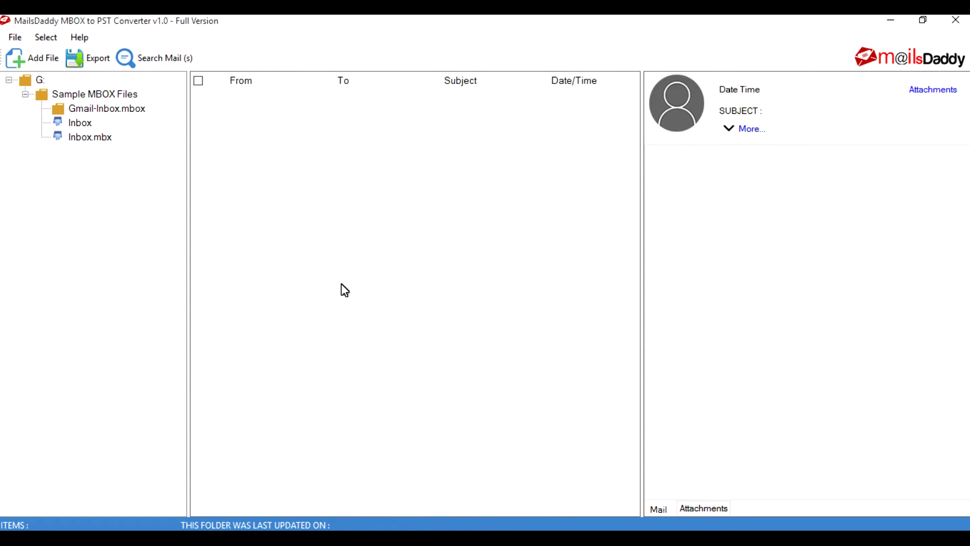
Show Gmail-Inbox.mbox's 1072 messages and preview the August 2016 'Find My Previous Week's Work Report' email.
click(85, 125)
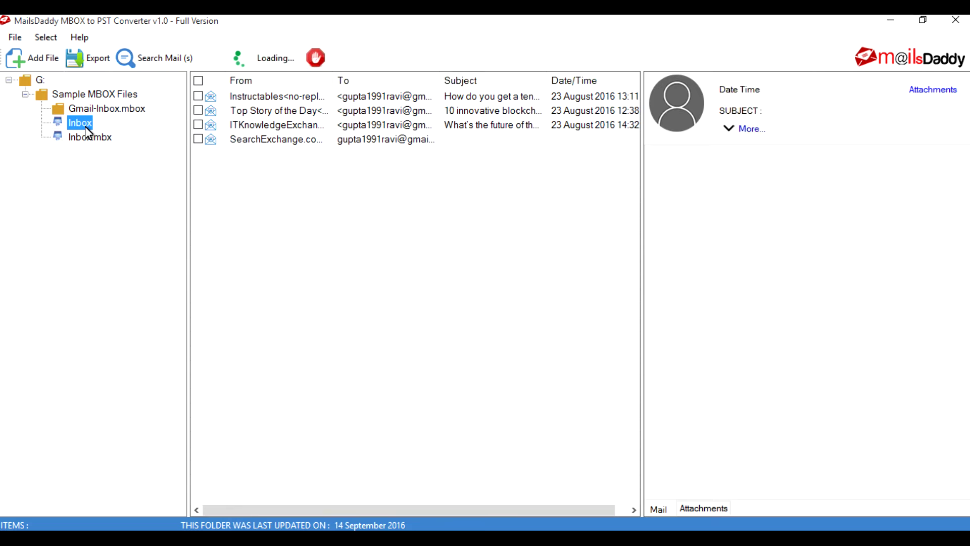
click(99, 108)
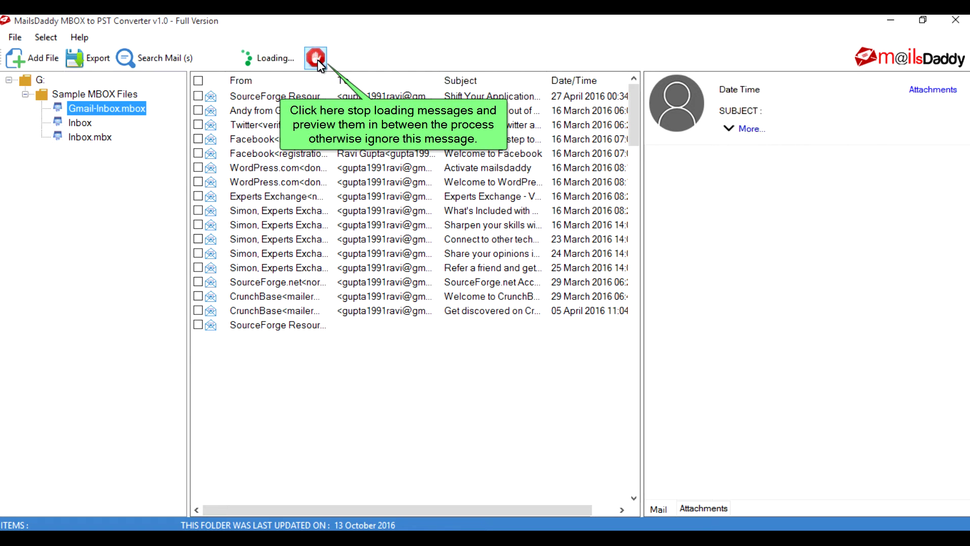
click(318, 59)
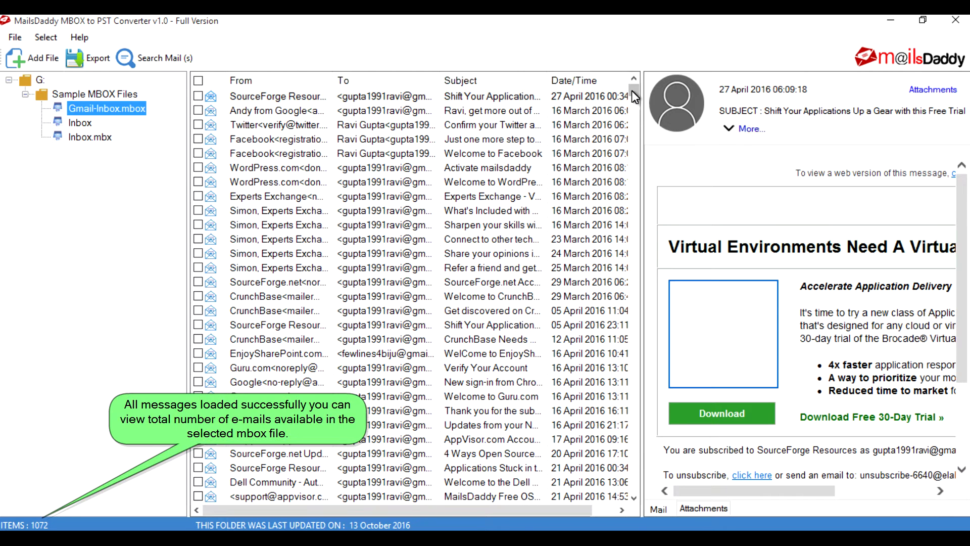
drag(631, 91, 634, 277)
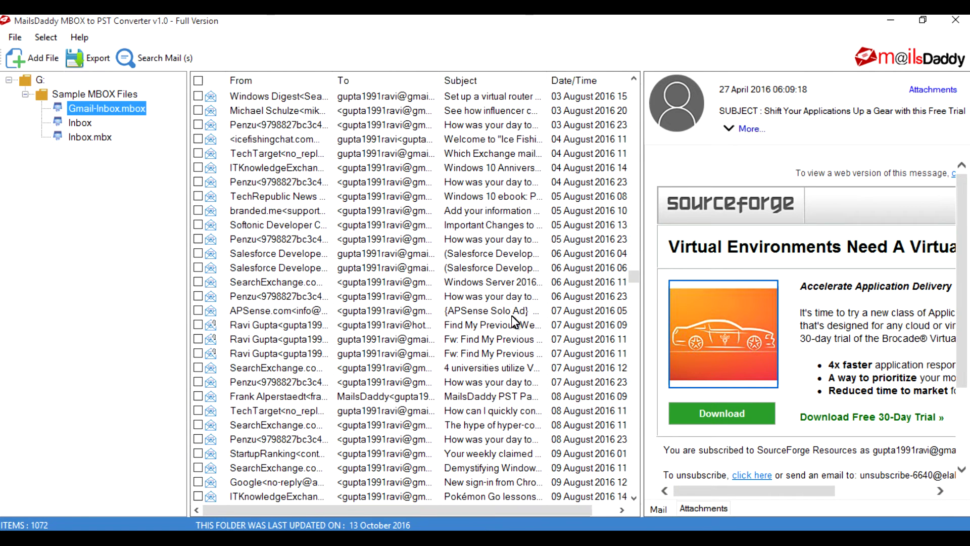
click(412, 327)
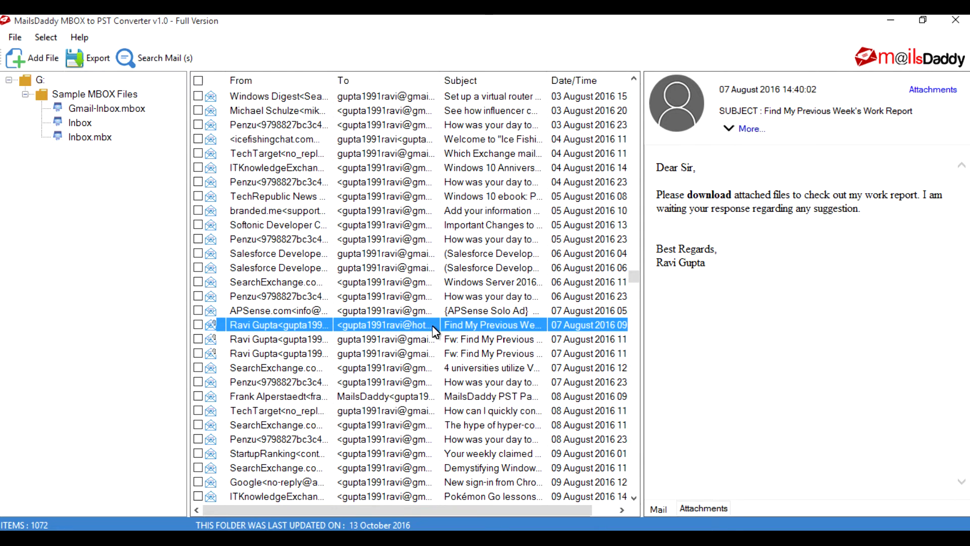
click(737, 133)
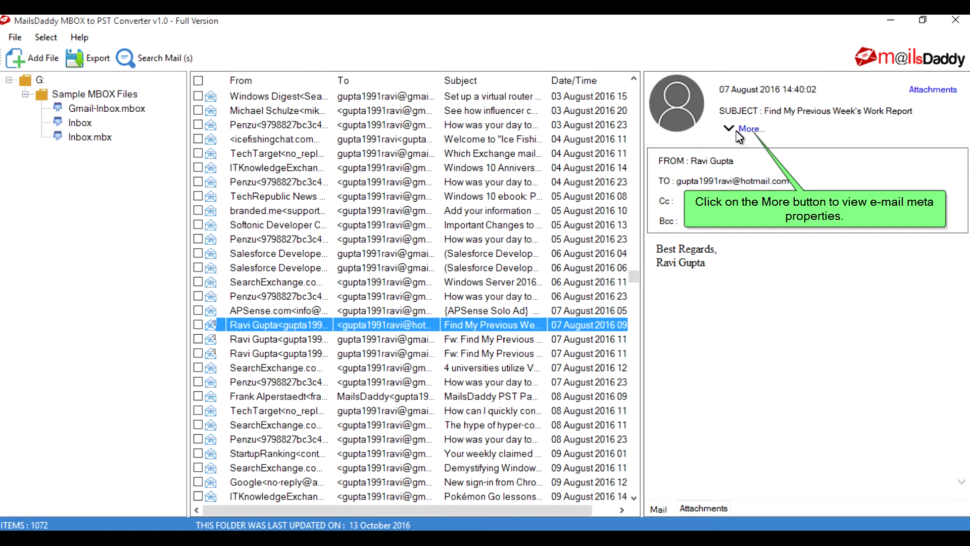
click(746, 128)
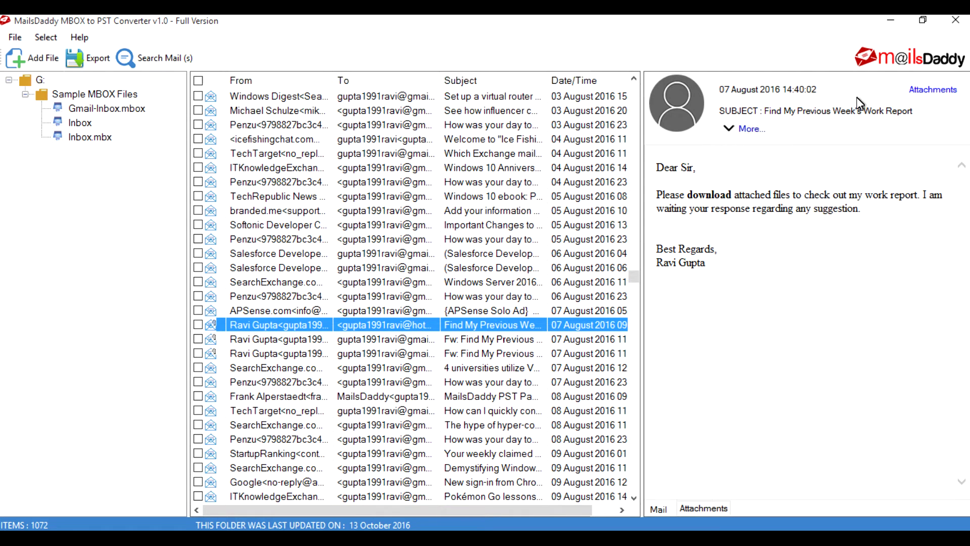
click(926, 88)
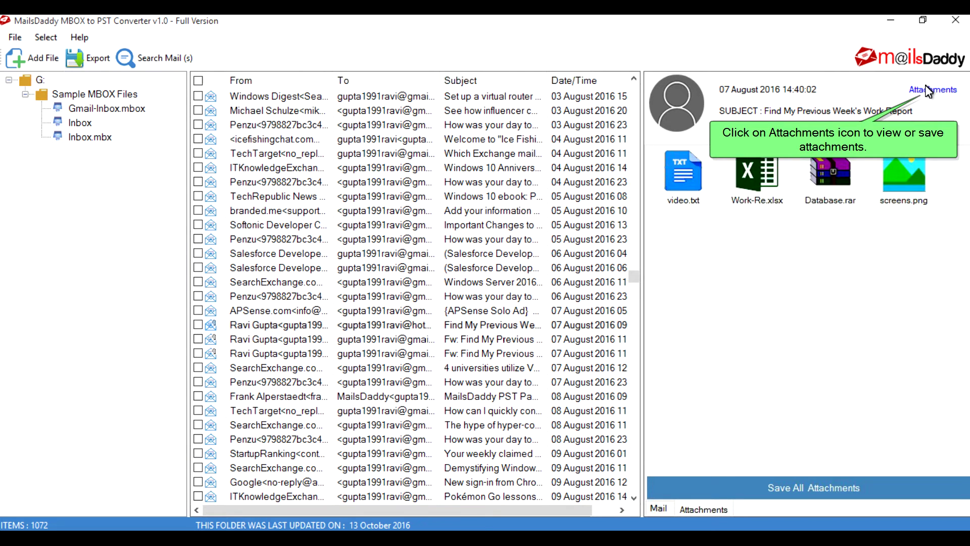
click(905, 174)
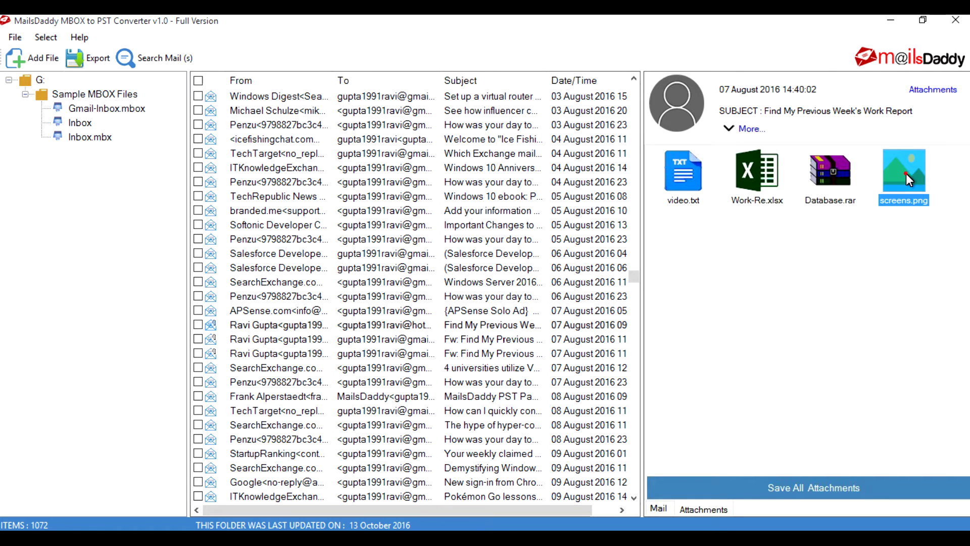
right_click(905, 174)
click(908, 180)
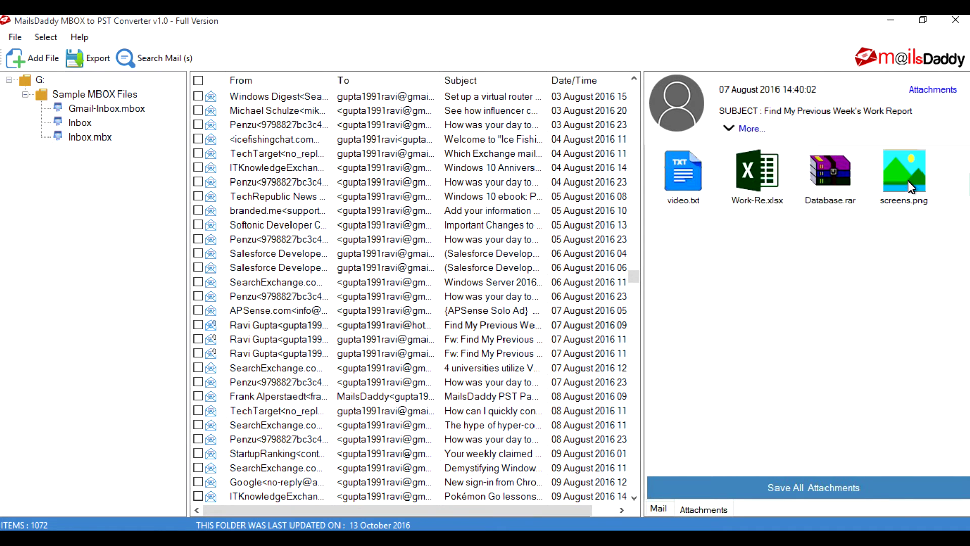
click(445, 349)
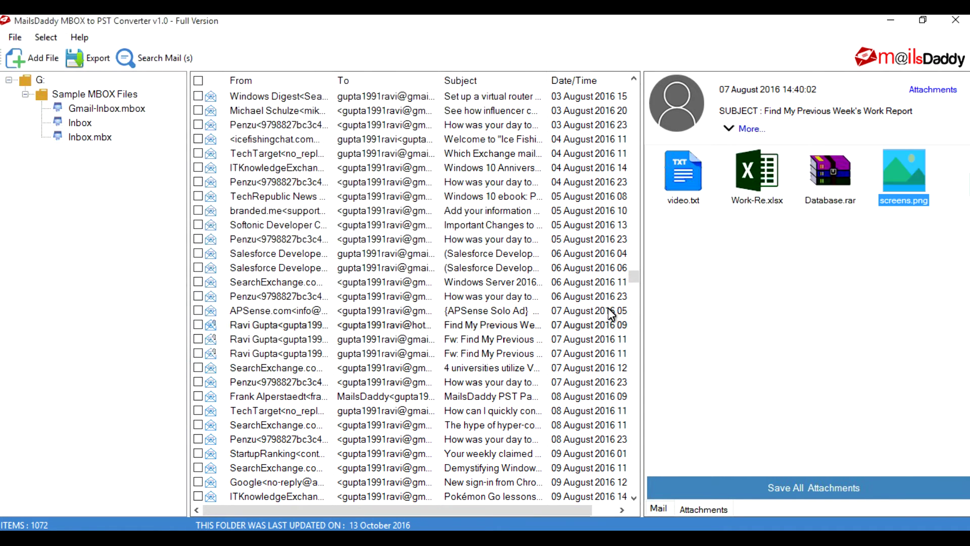
click(819, 199)
right_click(819, 199)
click(823, 205)
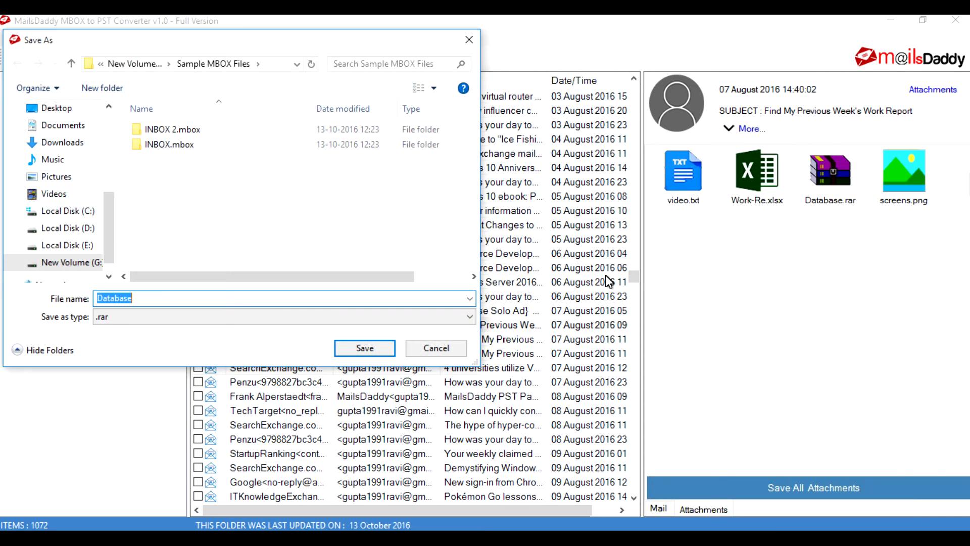
click(455, 353)
click(914, 92)
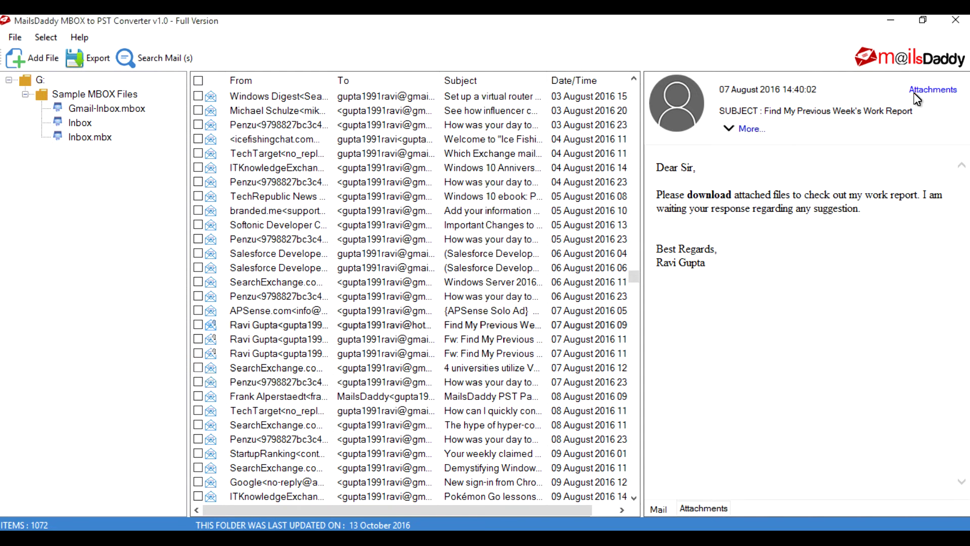
click(361, 327)
Start saving the Work Report email as an MSG file, then cancel the Save As dialog.
right_click(361, 327)
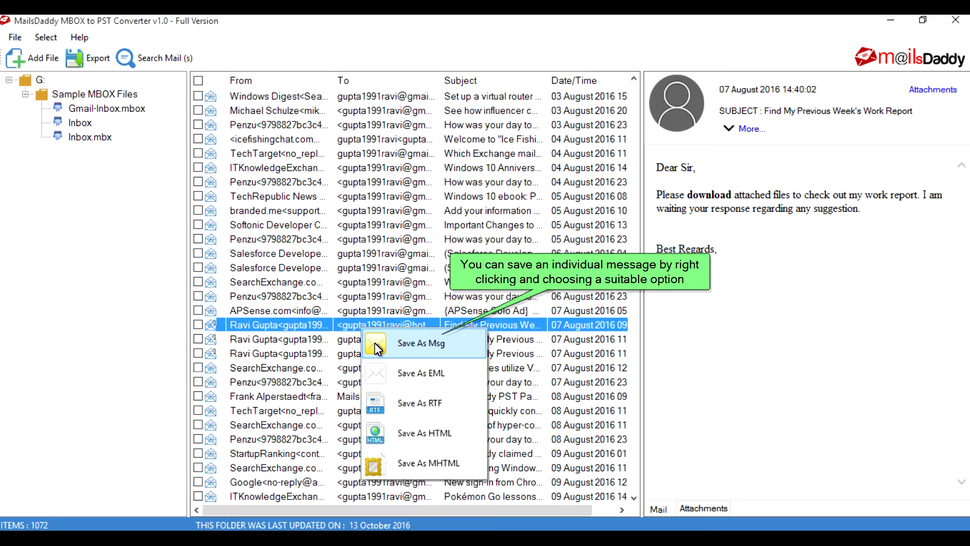
click(374, 343)
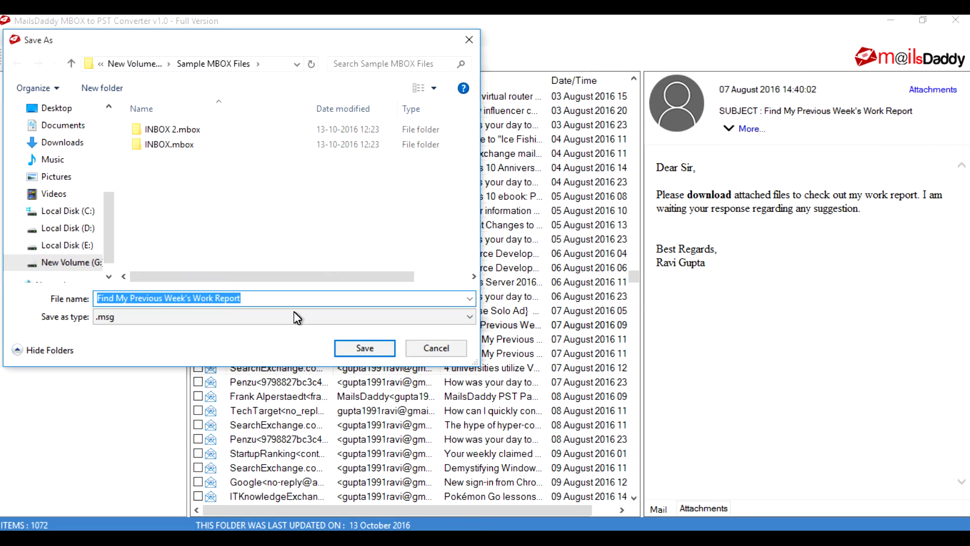
click(433, 349)
Tick the APSense and two work-report messages, then select every message in the list.
click(198, 310)
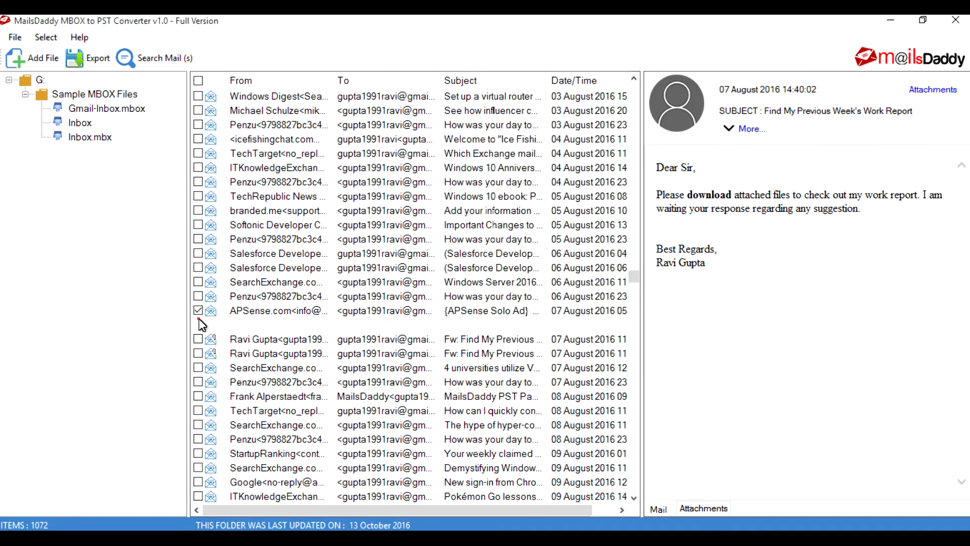
click(198, 338)
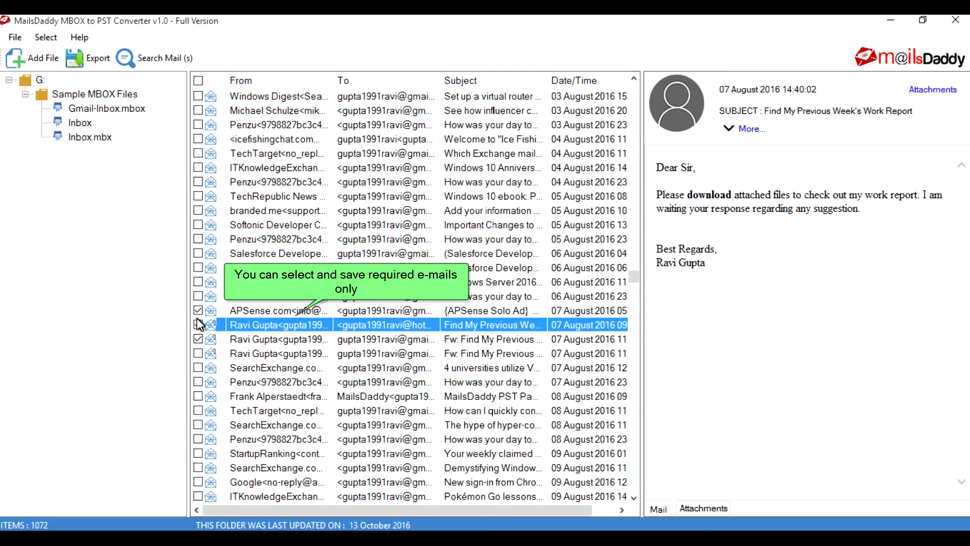
click(198, 325)
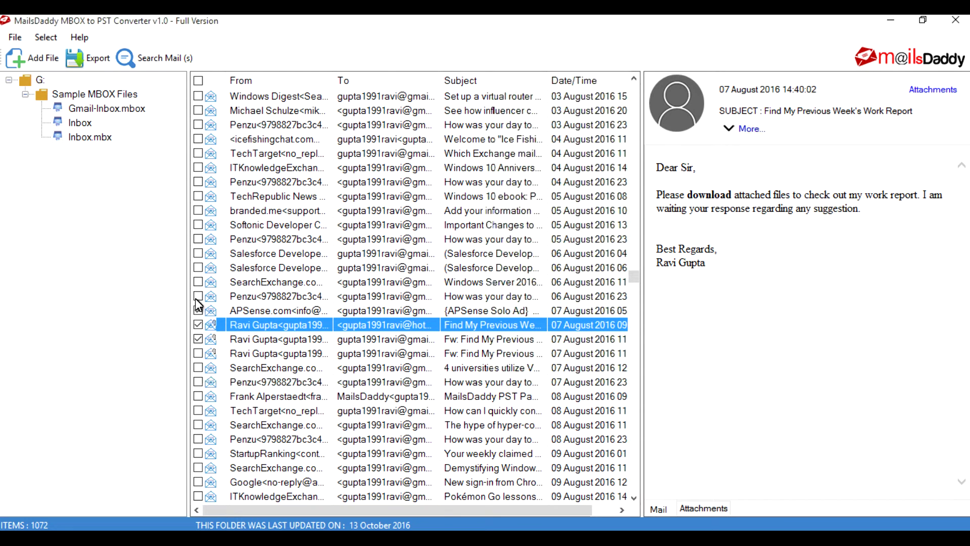
click(198, 79)
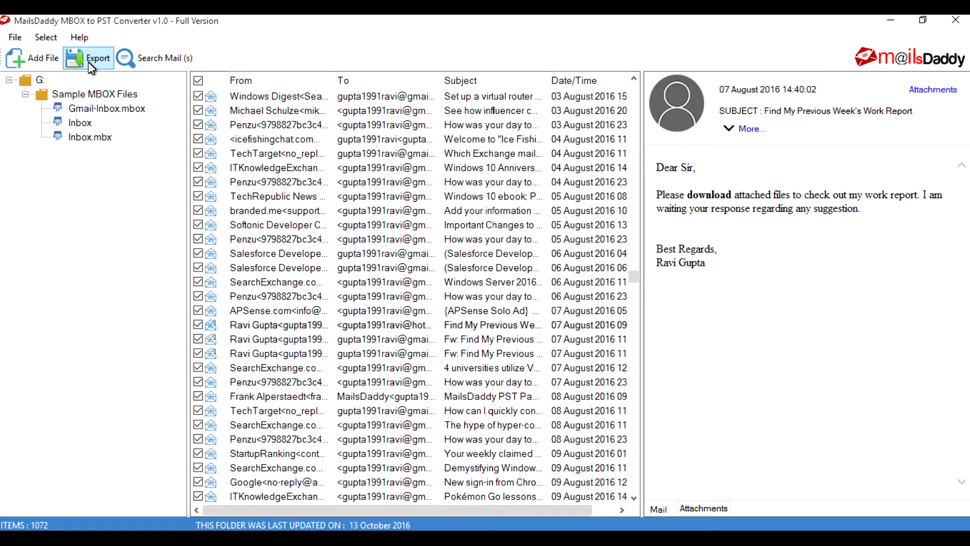
Untick all messages and bring up the Search Mail window.
click(199, 81)
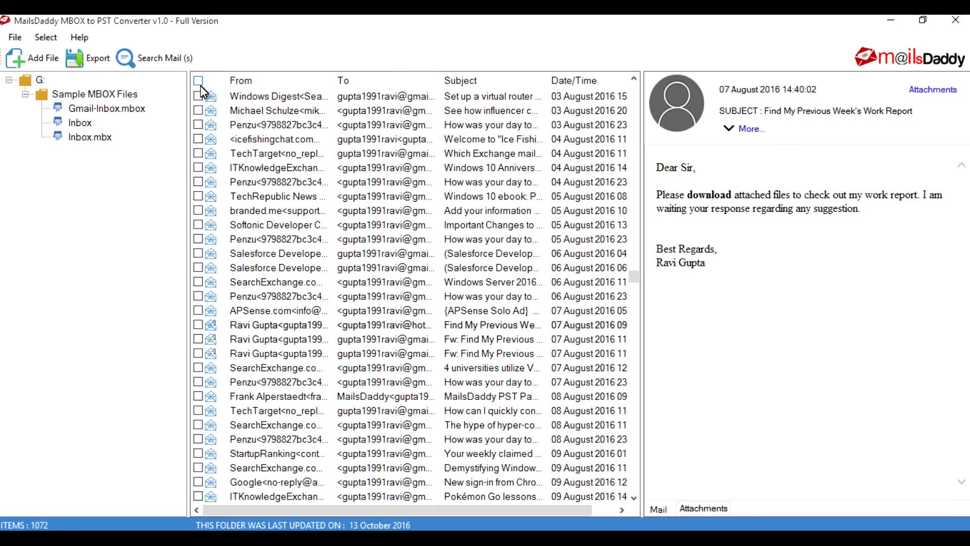
click(147, 56)
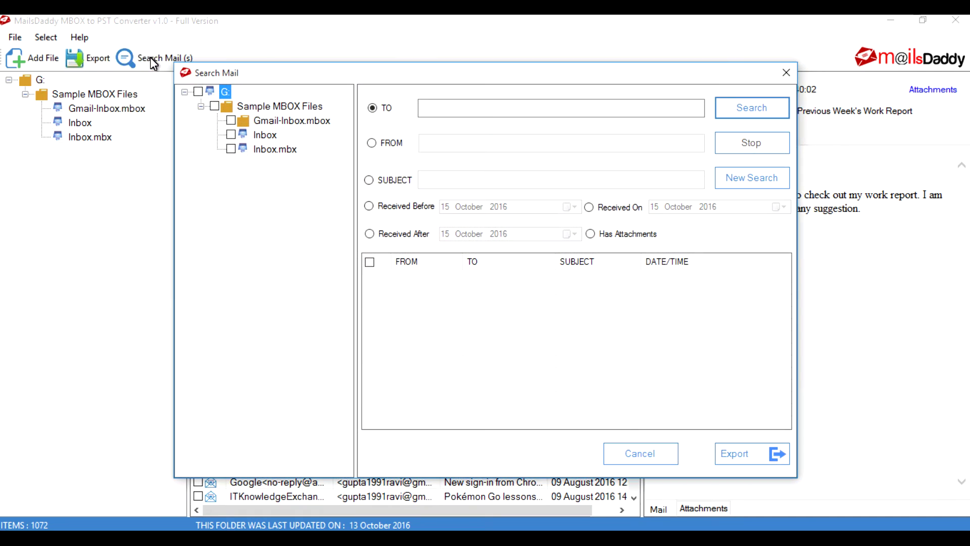
Search Gmail-Inbox.mbox by a recipient's name in TO, finding 274 messages.
click(231, 125)
click(456, 112)
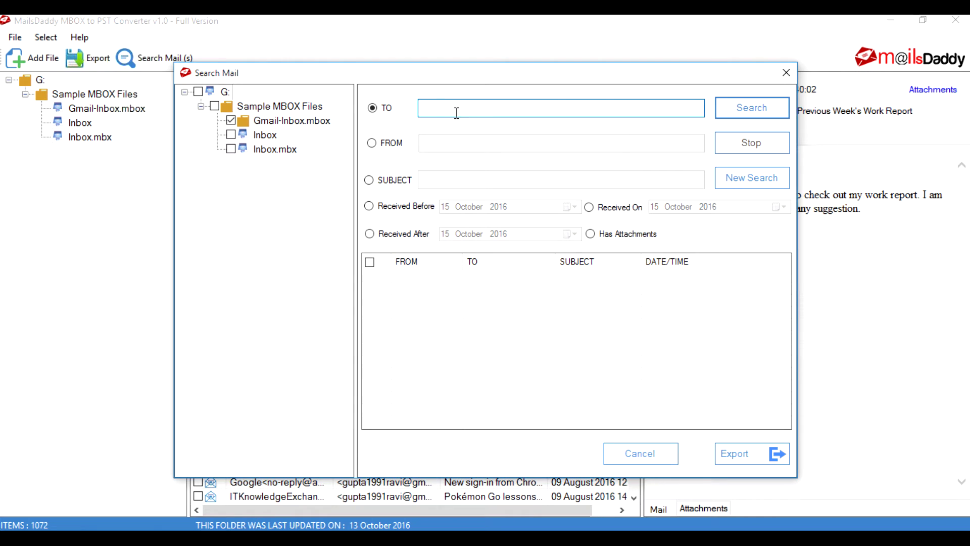
text(Gupta)
key(Return)
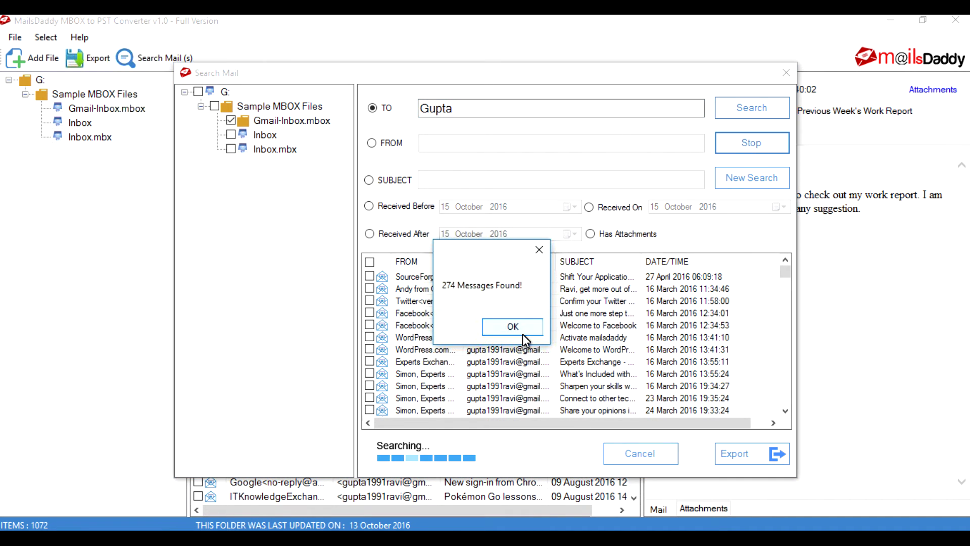
click(522, 332)
Search by sender Softonic, finding 6 messages.
click(372, 142)
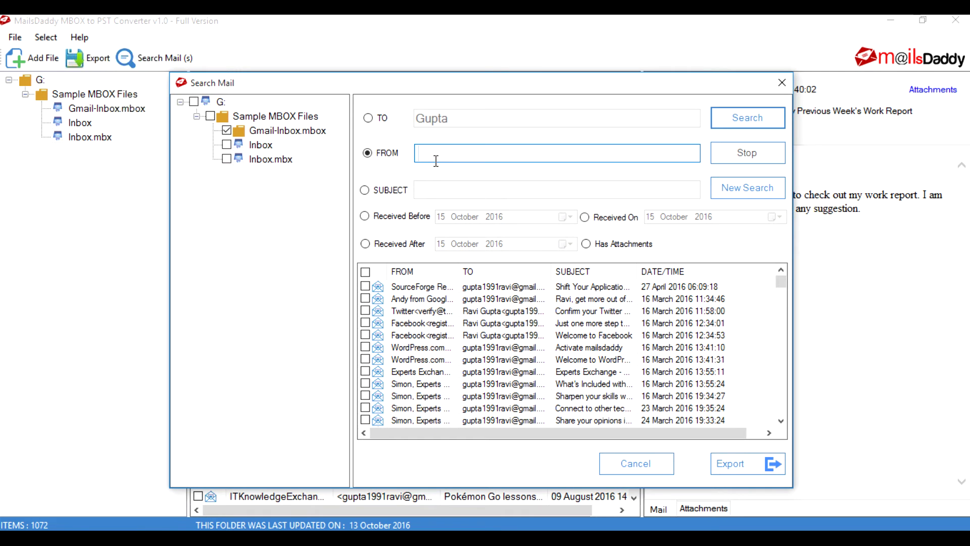
text(Softonic)
key(Return)
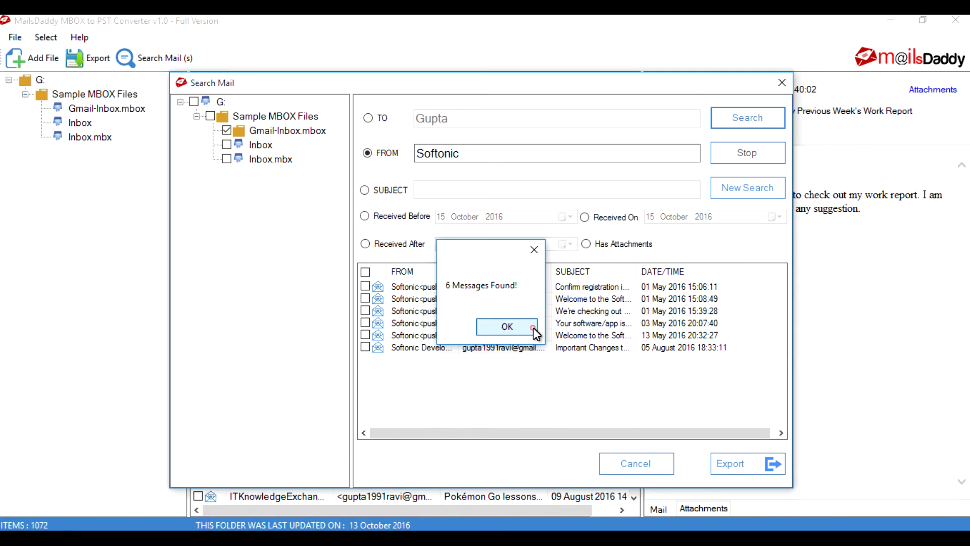
click(530, 328)
Search by subject 'how to', finding 3 messages.
click(377, 195)
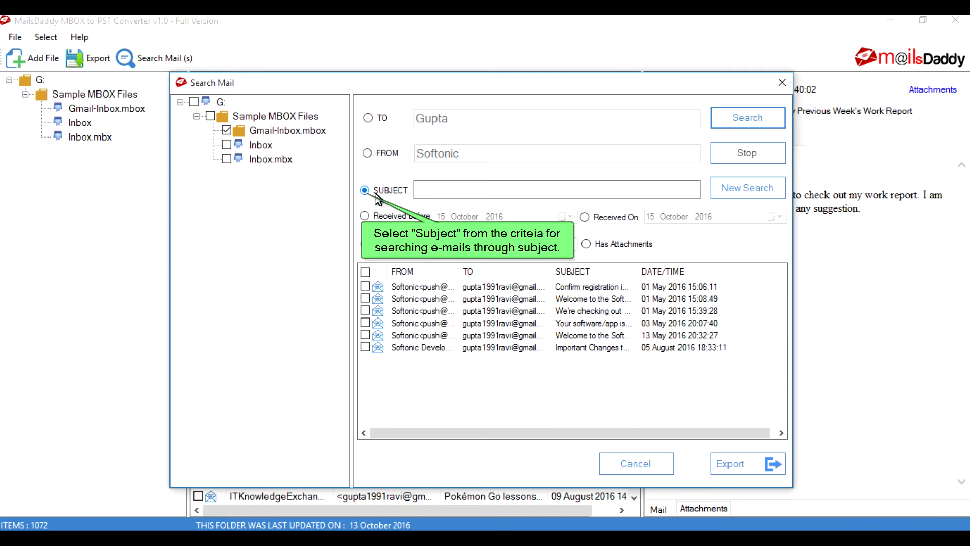
click(435, 191)
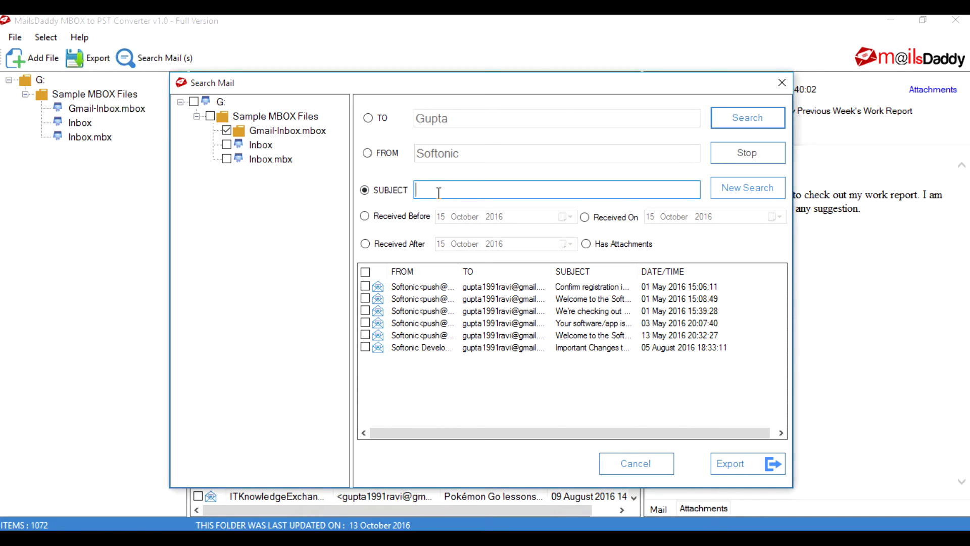
text(how to)
key(Return)
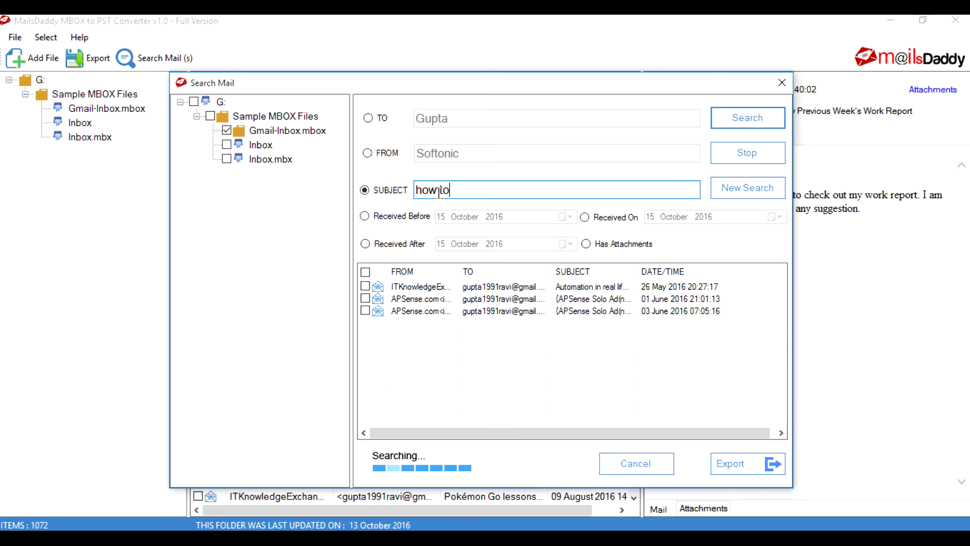
click(505, 326)
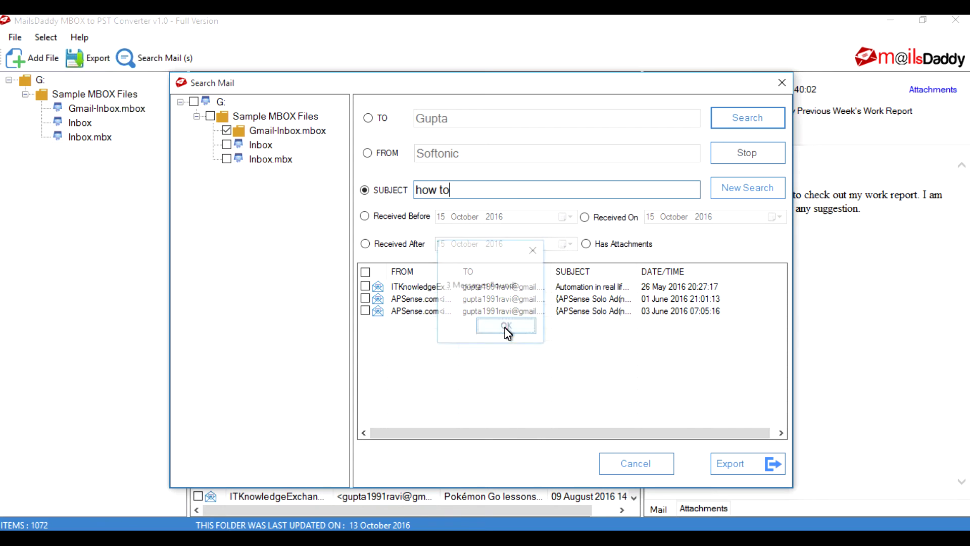
click(398, 216)
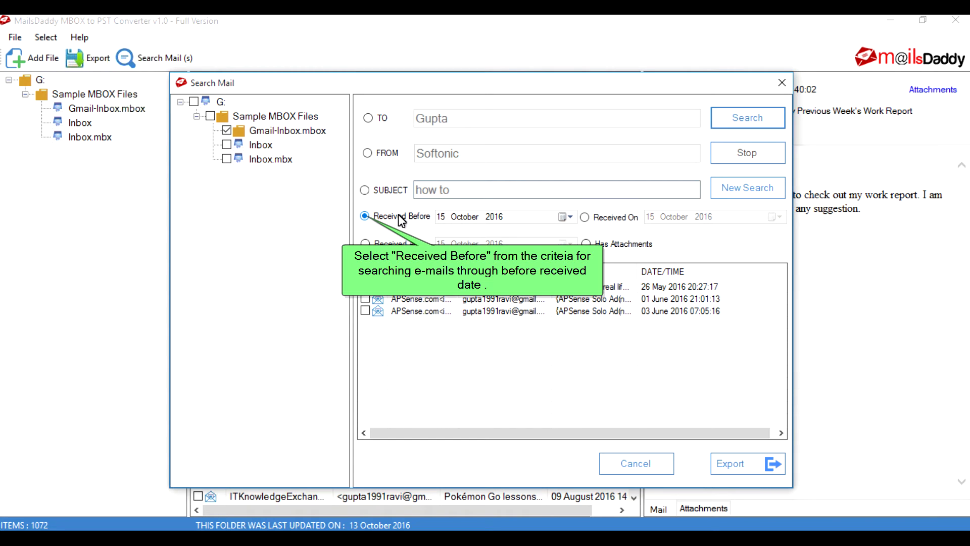
Search for mails received before 01 August 2016, finding 206 messages.
click(563, 217)
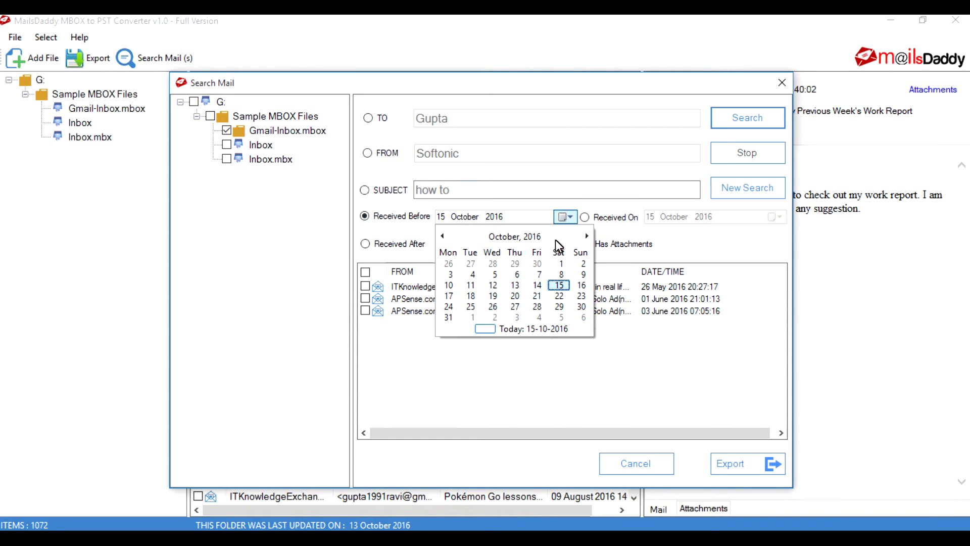
click(514, 237)
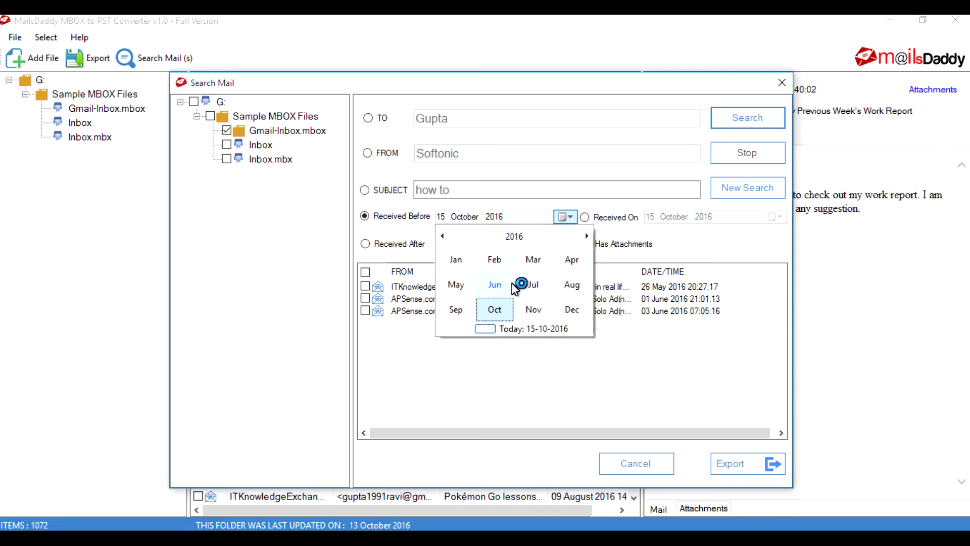
click(570, 285)
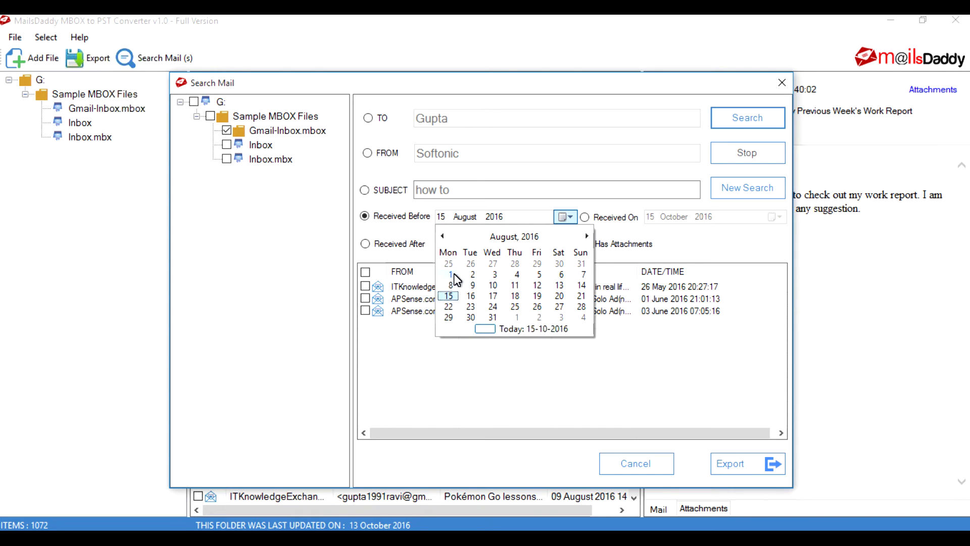
click(451, 274)
click(733, 115)
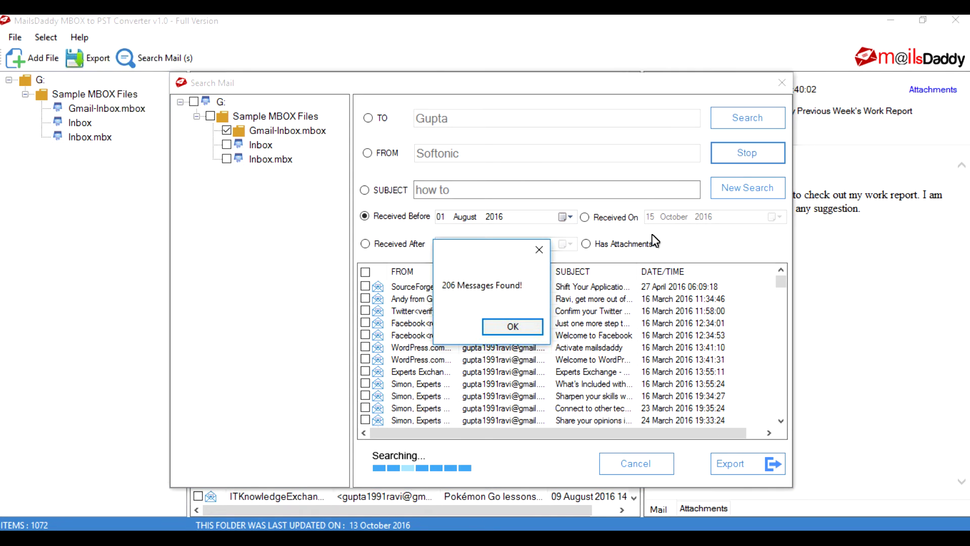
click(516, 325)
Search for mails received on 27 April 2016, finding 2 messages.
click(590, 218)
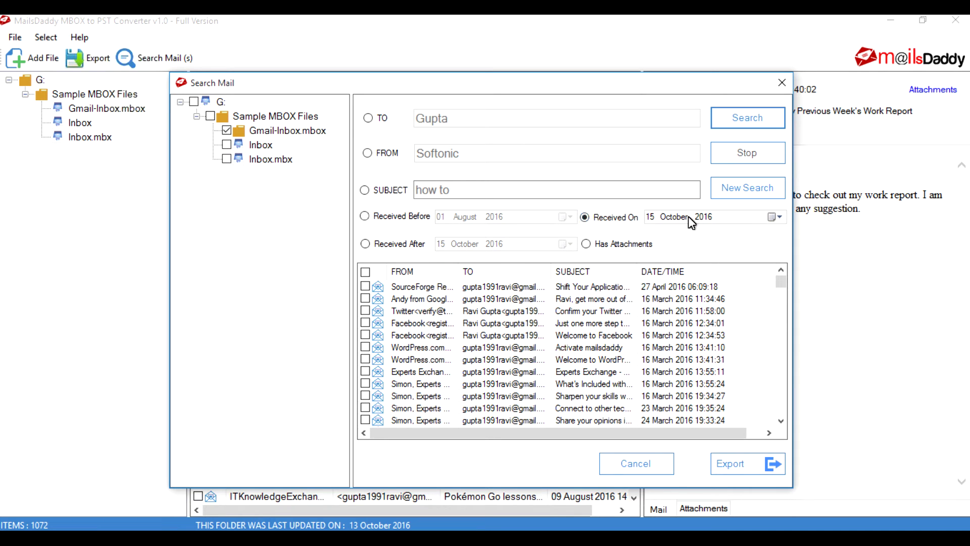
click(772, 217)
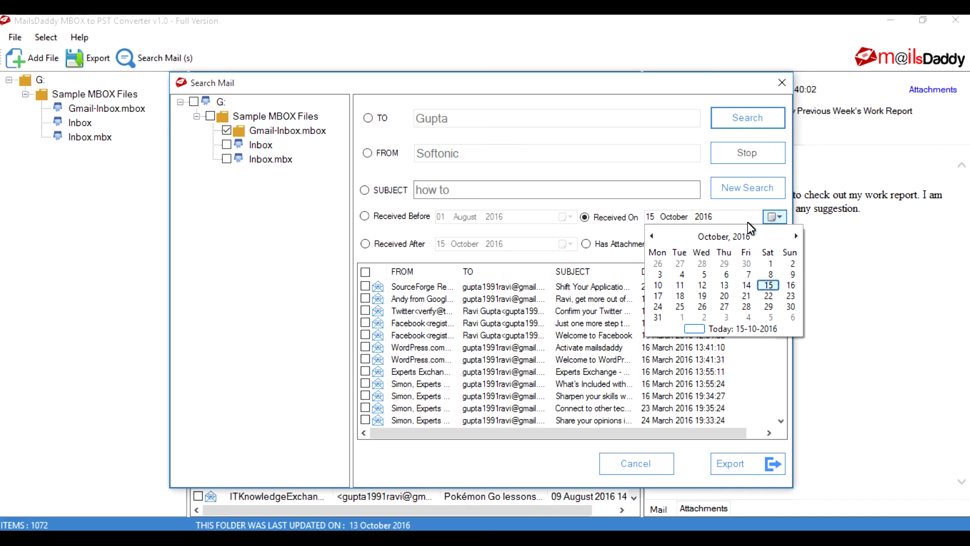
click(732, 236)
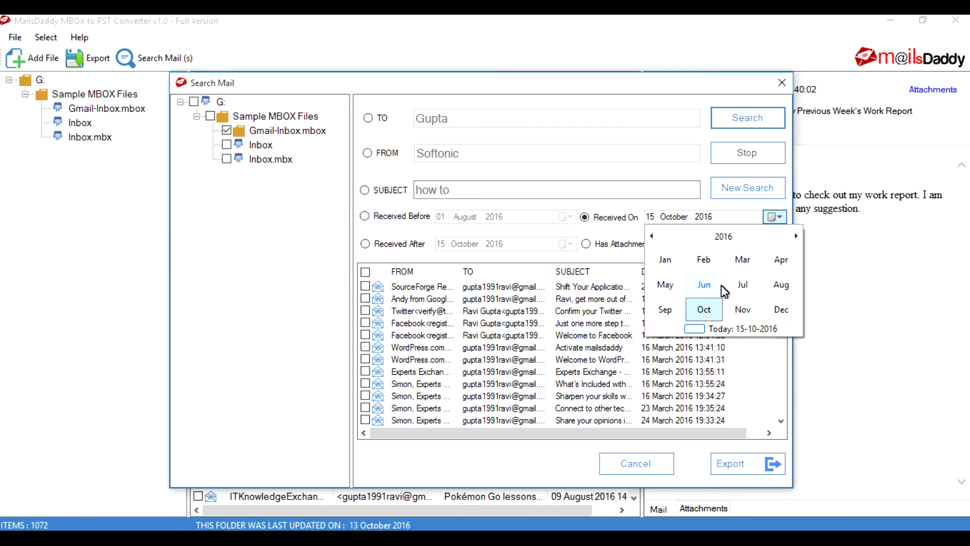
click(791, 261)
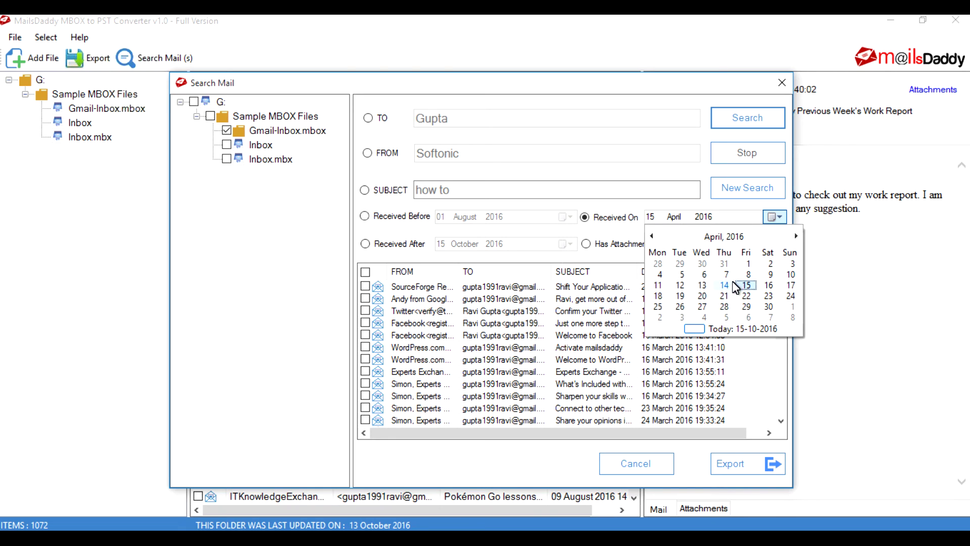
click(703, 305)
click(762, 118)
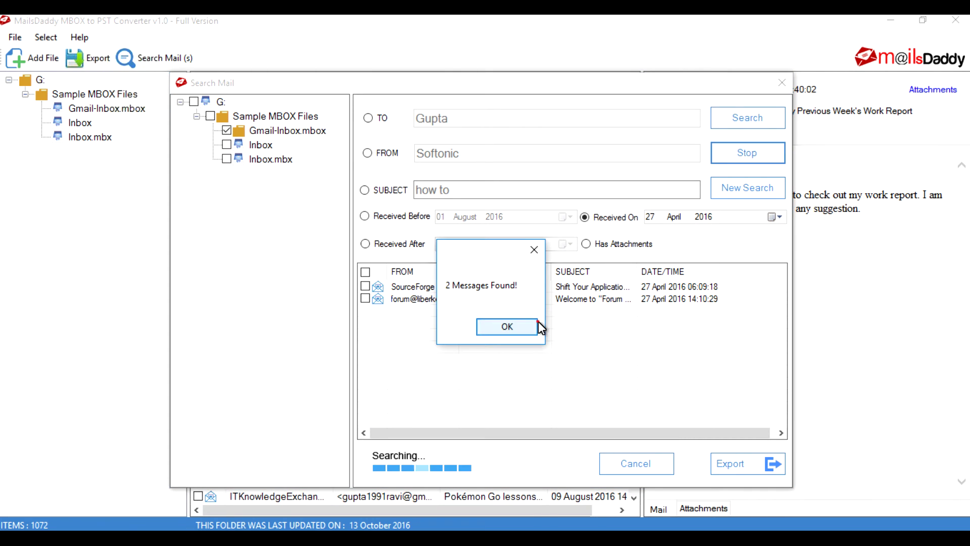
click(536, 324)
click(365, 244)
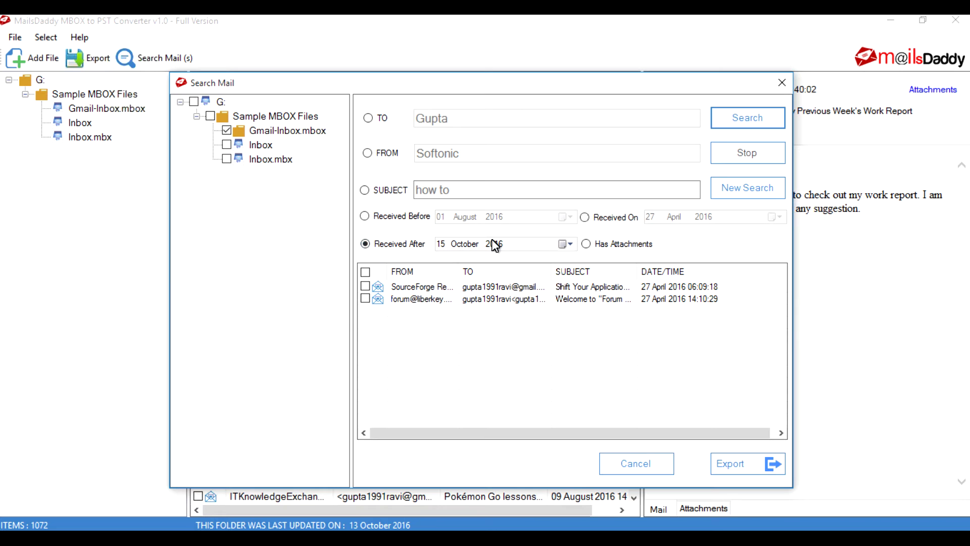
Search for mails received after 01 July 2016.
click(563, 244)
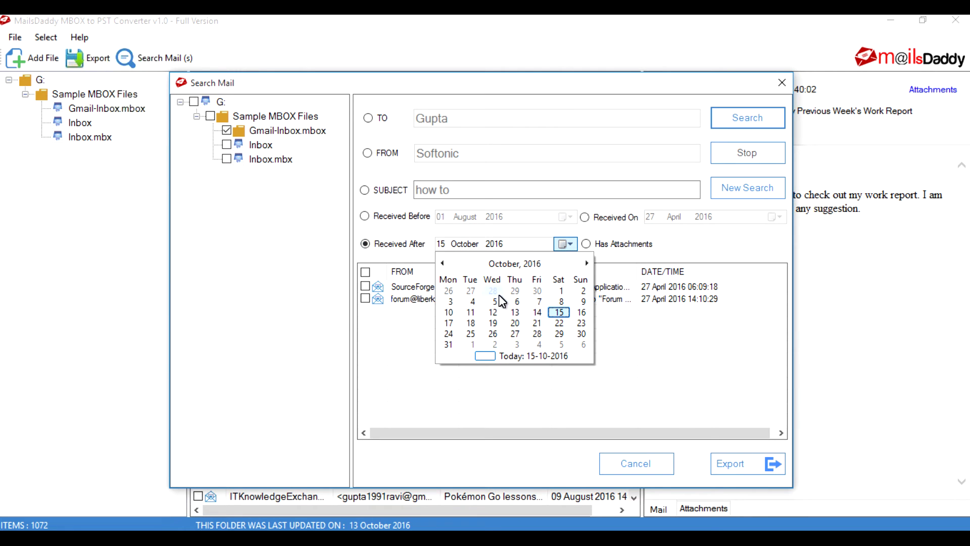
click(511, 264)
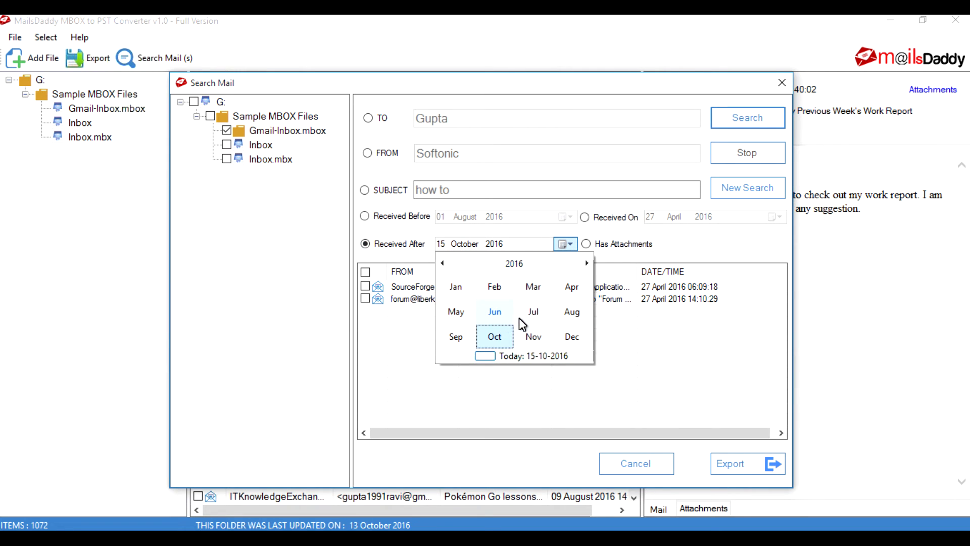
click(541, 319)
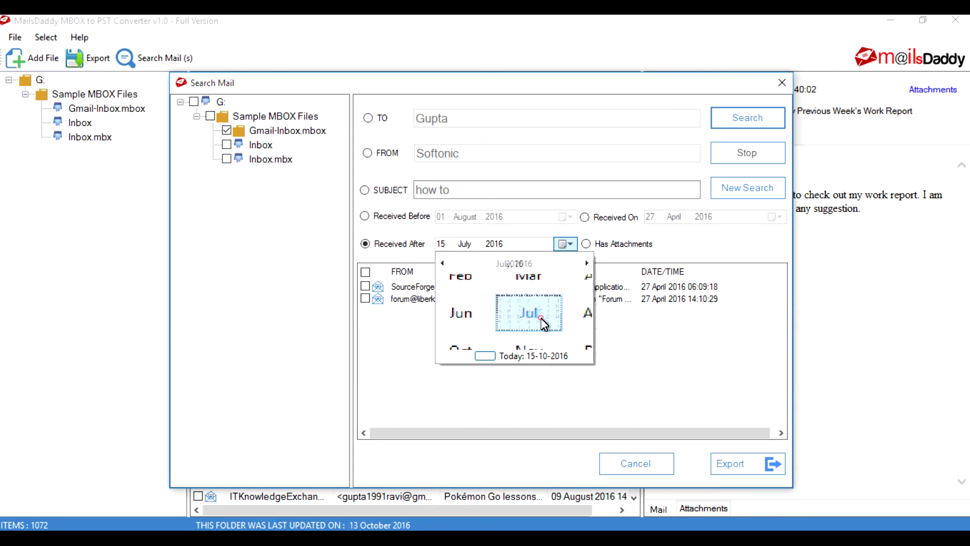
click(538, 291)
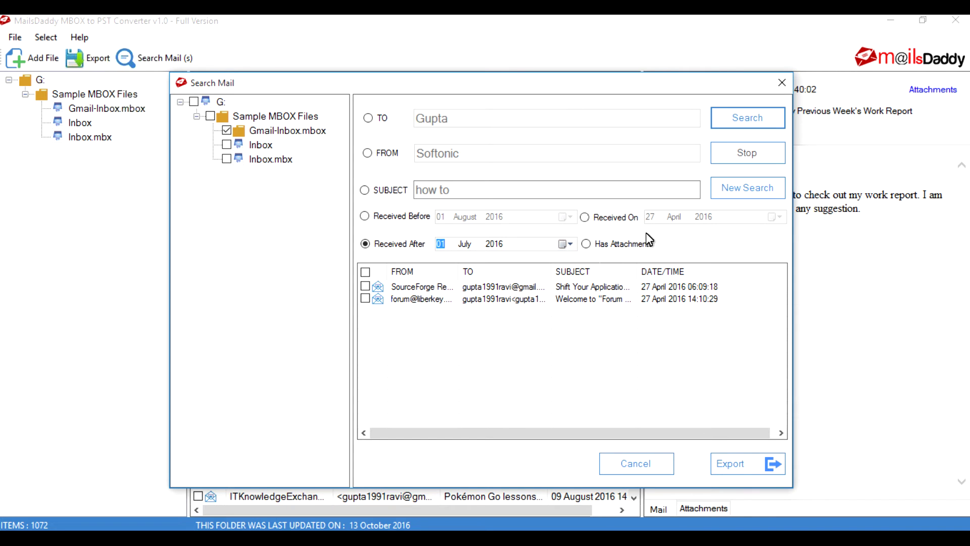
click(733, 124)
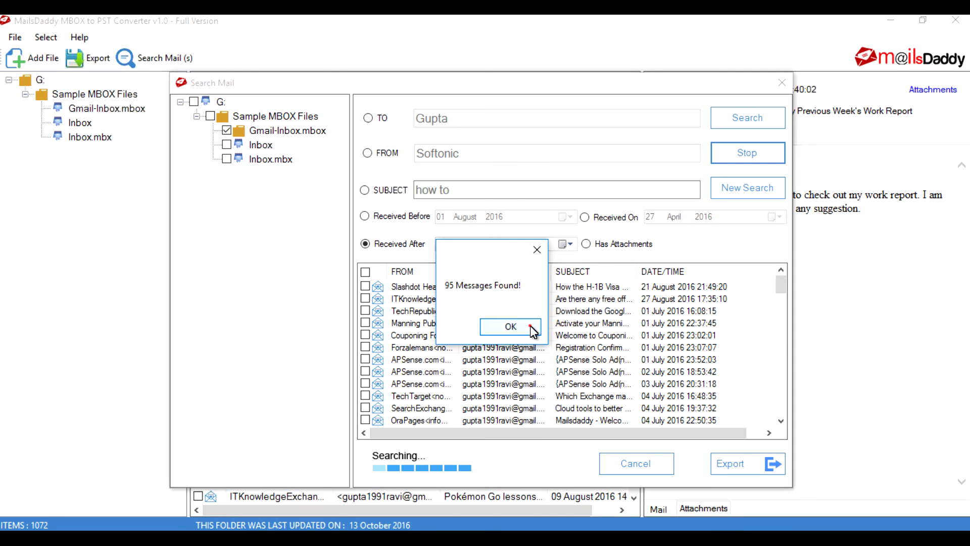
click(494, 327)
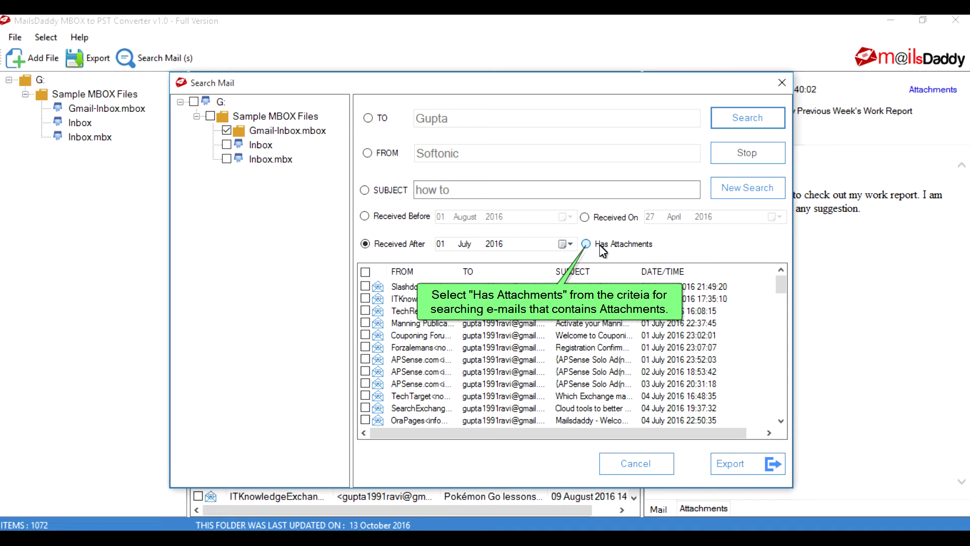
Search for mails with attachments, finding 9, and tick the 07 August 2016 result.
click(586, 244)
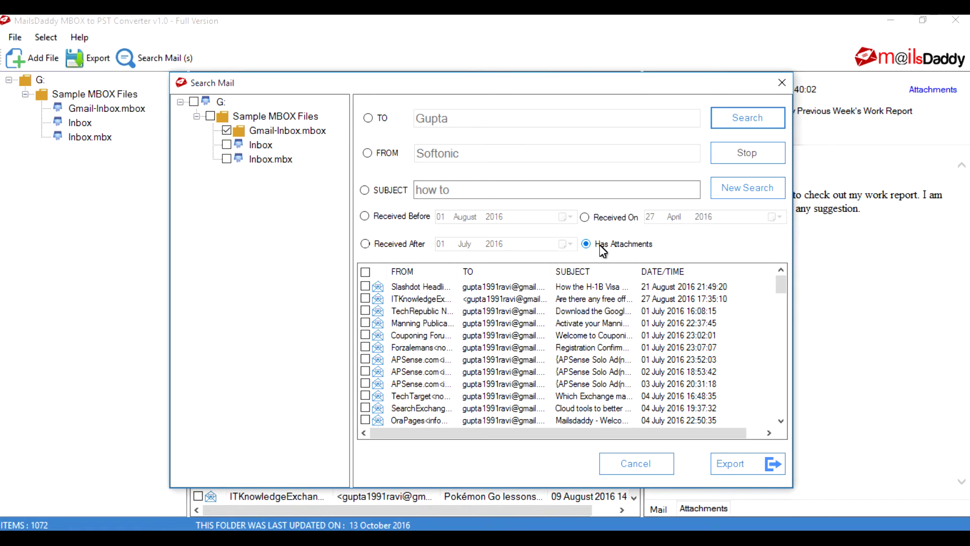
click(746, 120)
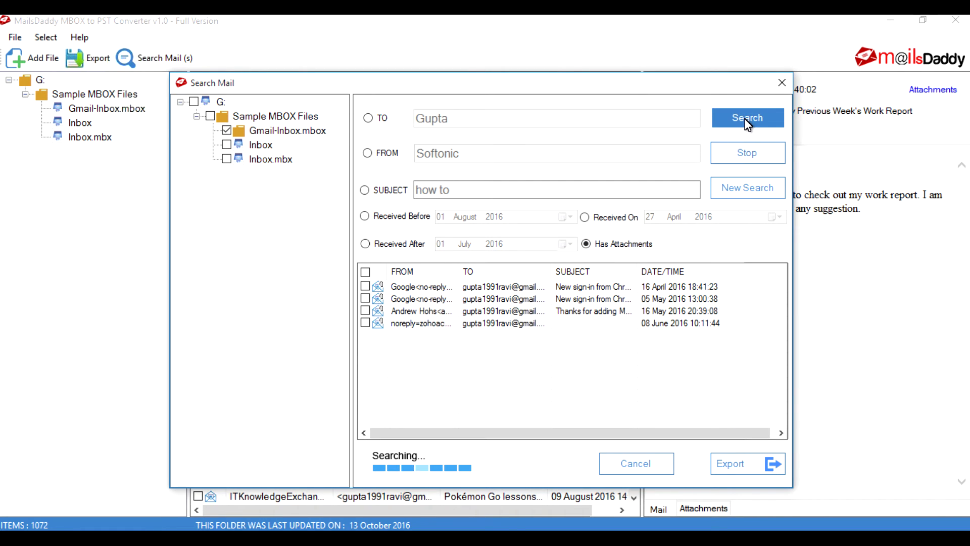
click(520, 326)
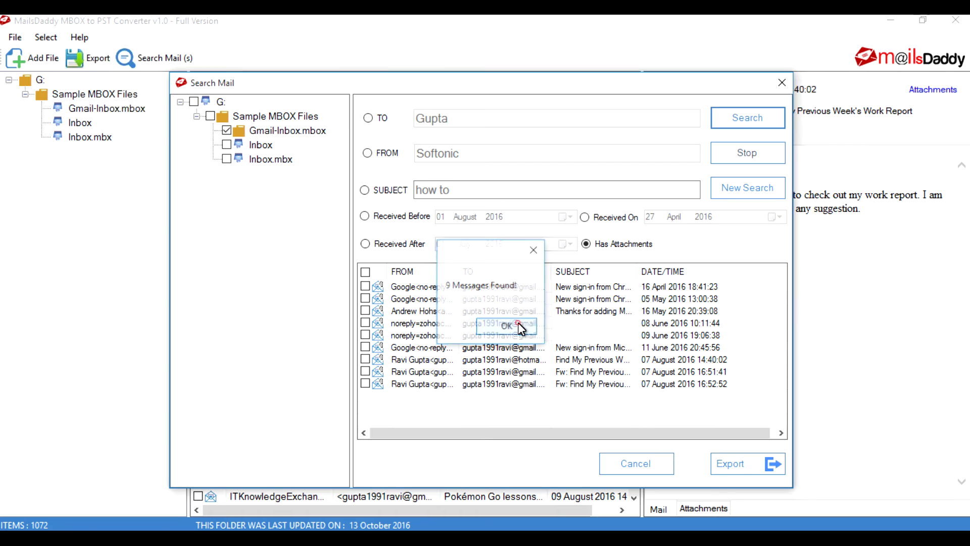
click(507, 384)
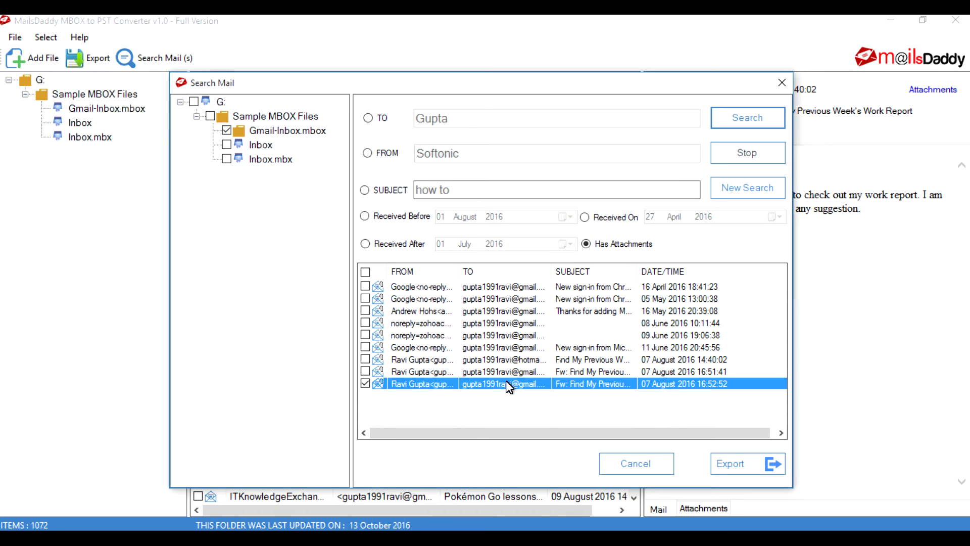
Open the last found mail, review its attachments and sender details, and cancel saving them.
double_click(507, 383)
click(762, 142)
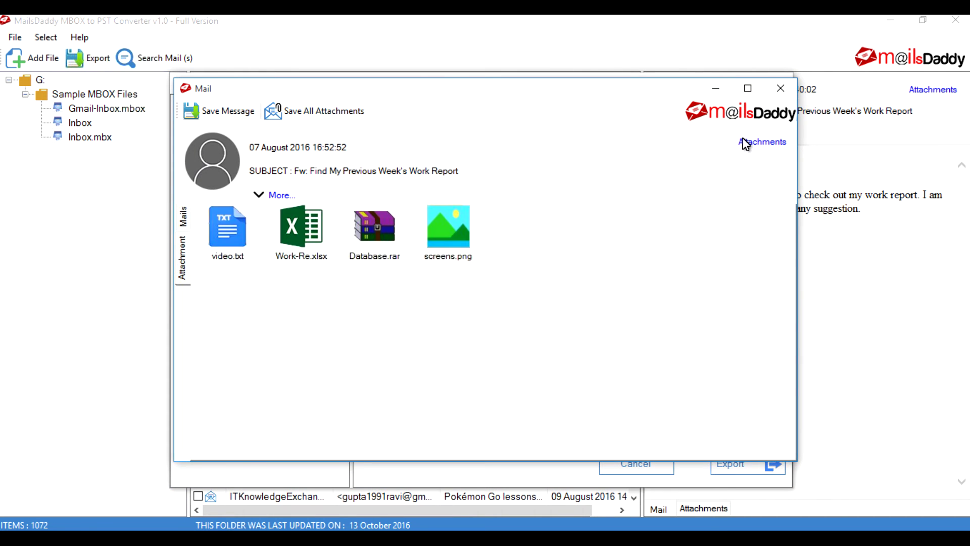
click(281, 195)
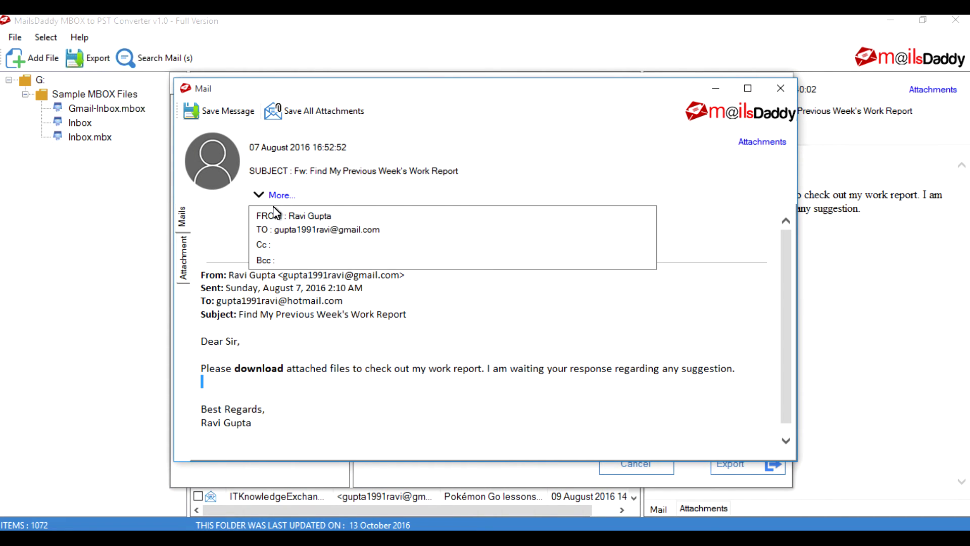
click(275, 195)
click(303, 111)
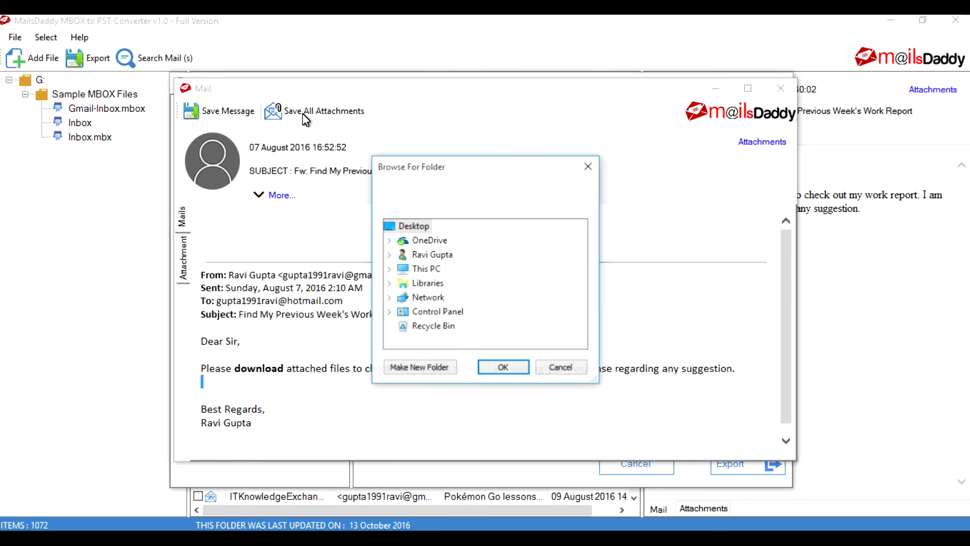
click(544, 367)
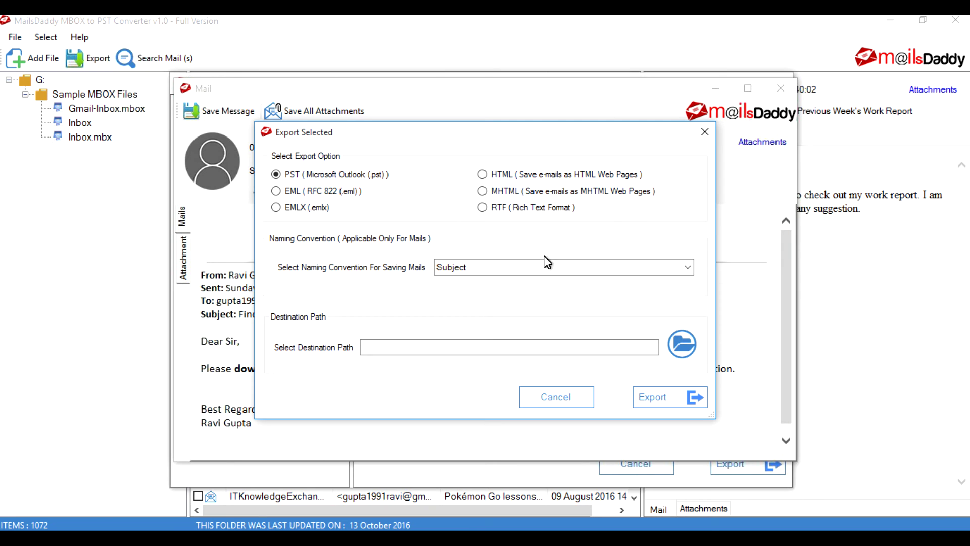
click(703, 133)
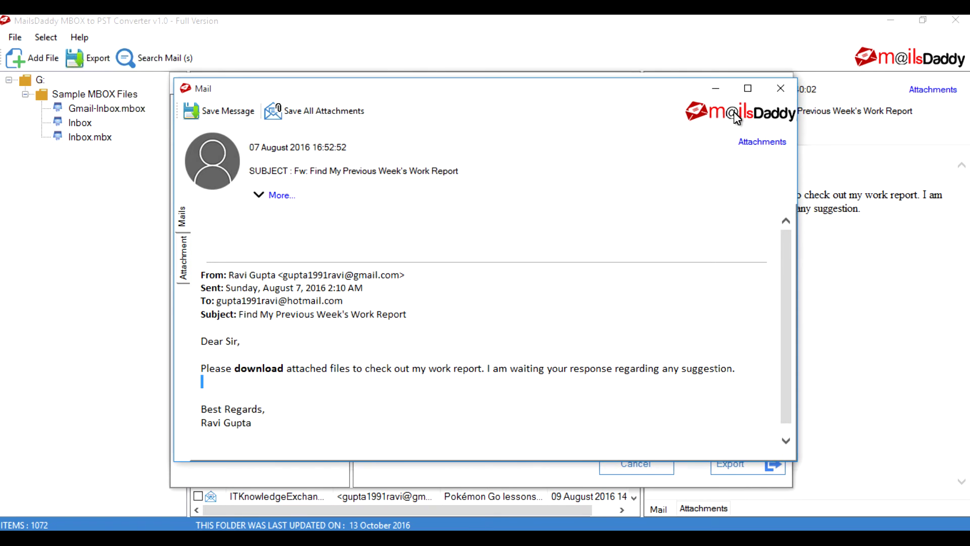
Close the mail and tick all nine found messages.
click(782, 89)
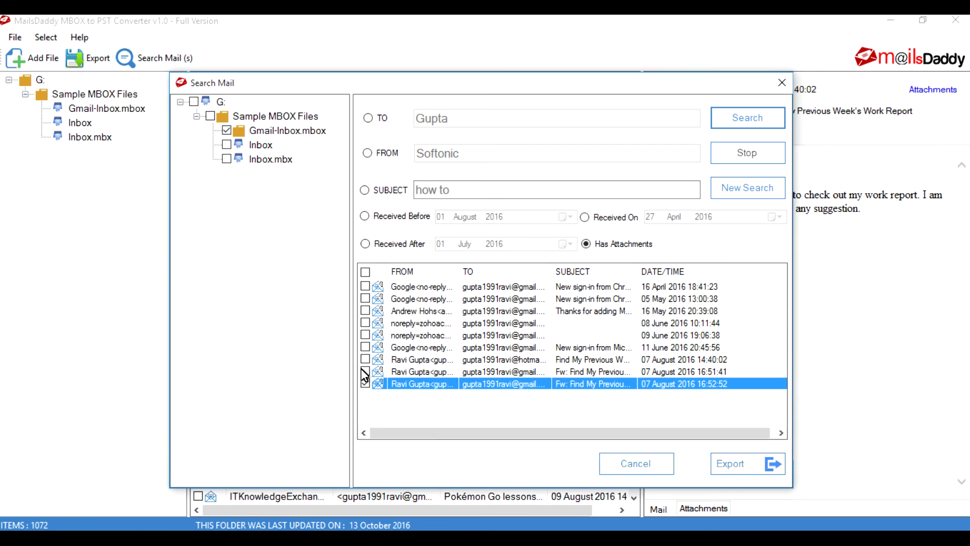
click(364, 272)
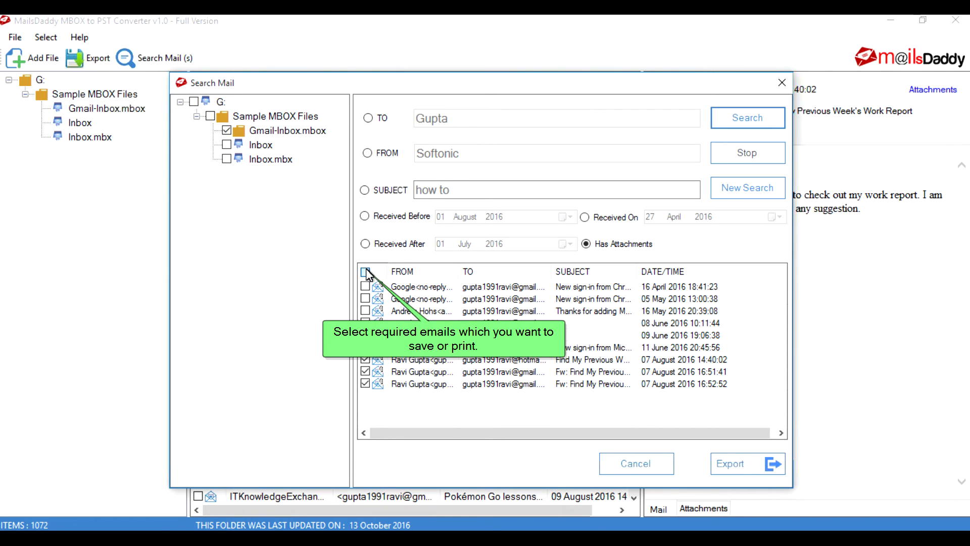
click(365, 272)
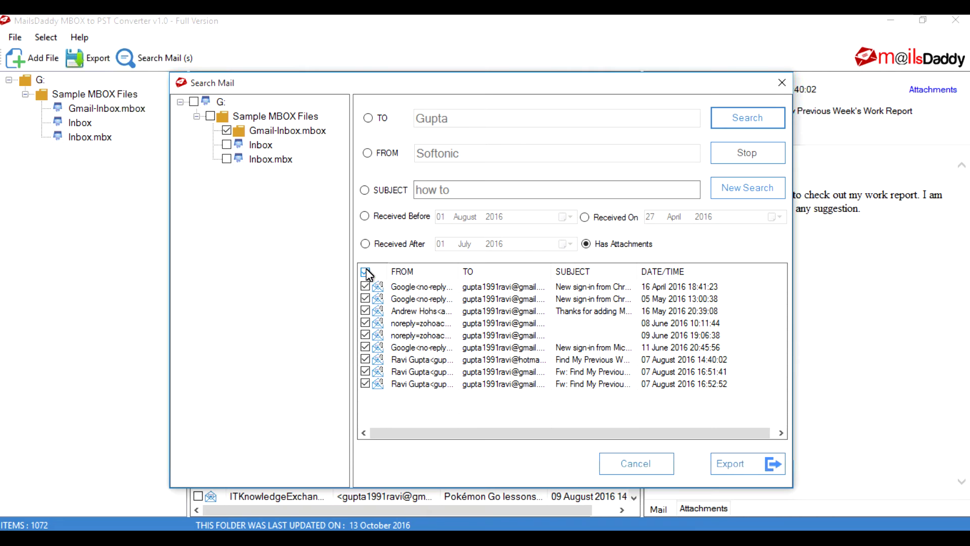
Export the nine checked messages as HTML, using Subject as the file naming convention.
click(722, 463)
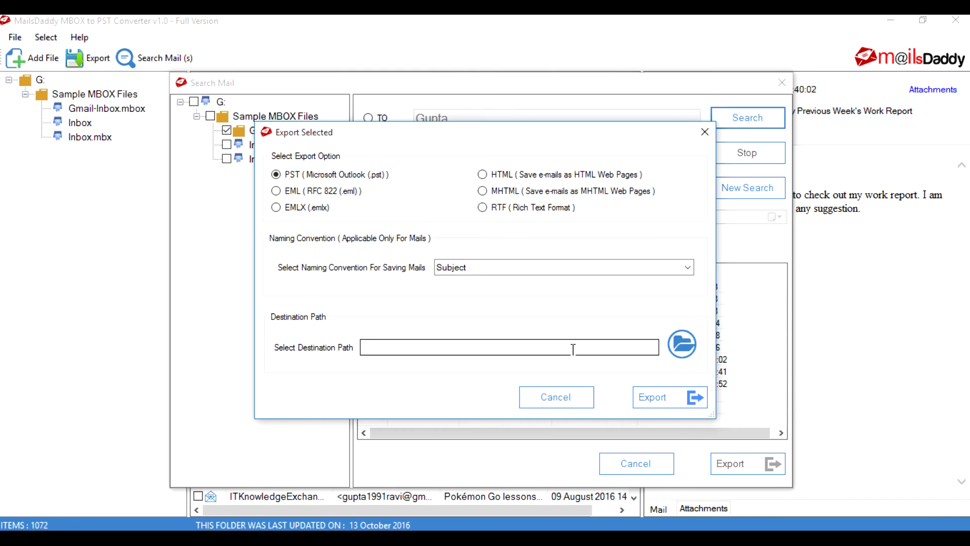
click(483, 174)
click(687, 266)
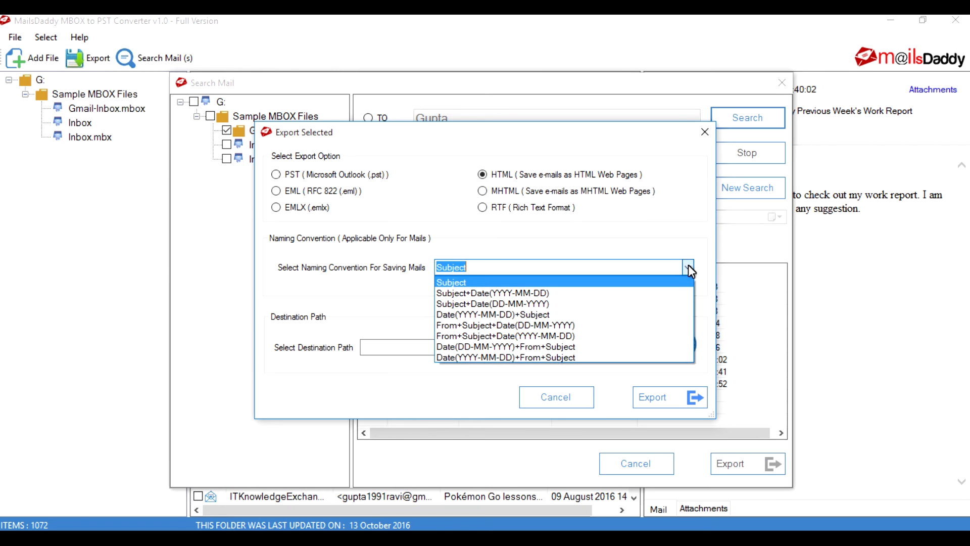
click(663, 281)
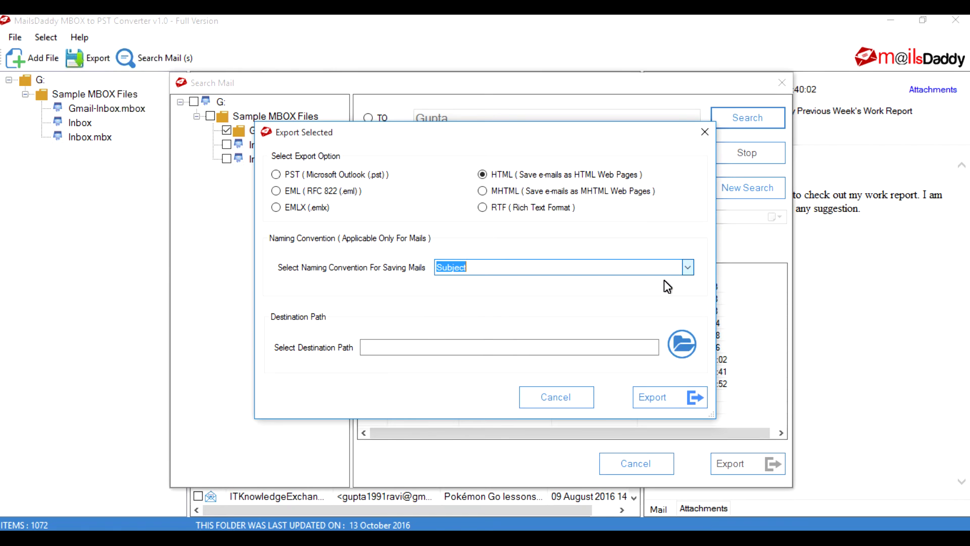
Set the destination to New Volume (G:) and run the HTML export.
click(677, 347)
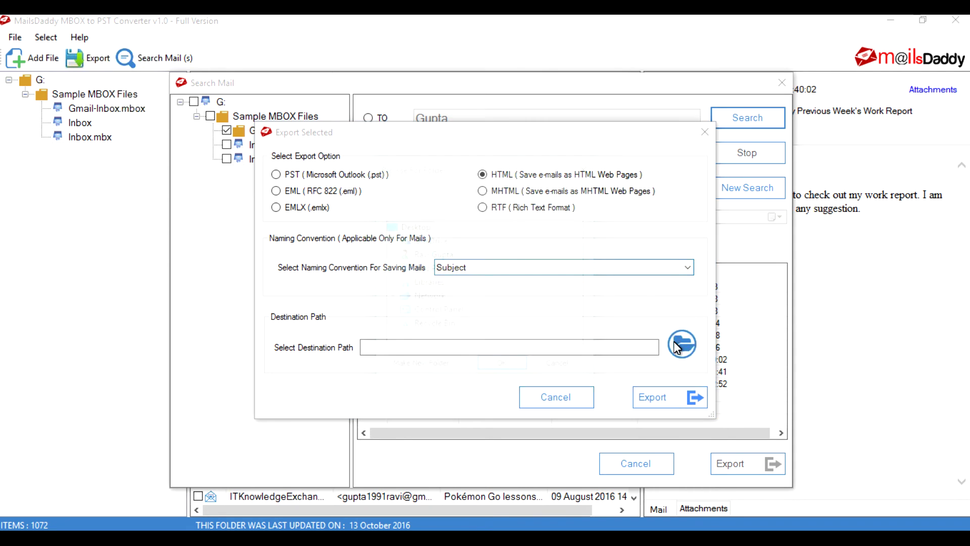
click(390, 270)
scroll(574, 306, down, 5)
scroll(574, 306, down, 1)
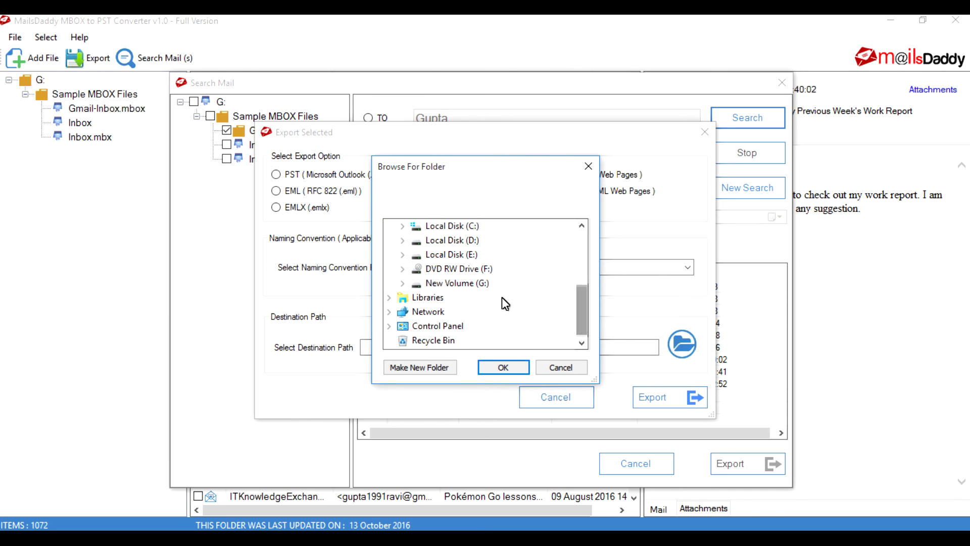
click(457, 297)
click(503, 367)
click(656, 395)
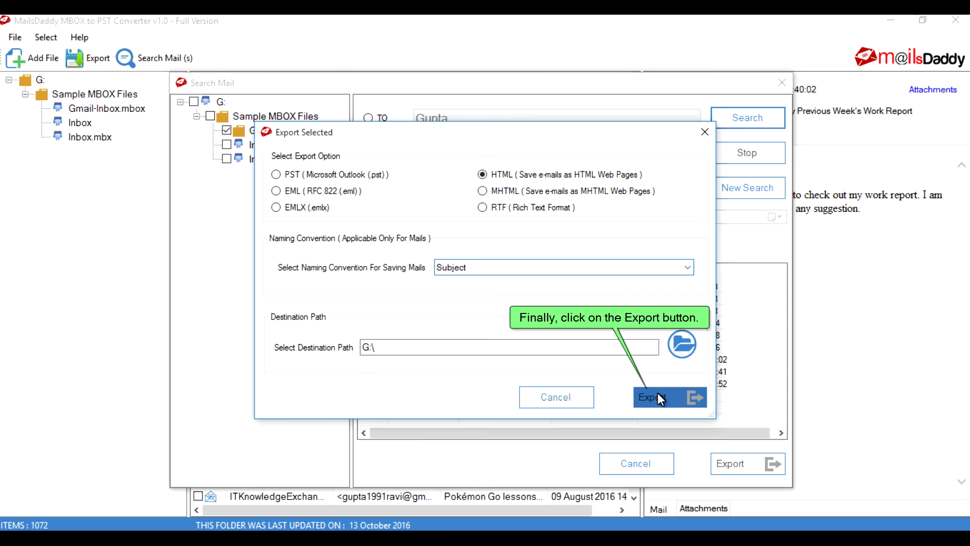
click(657, 395)
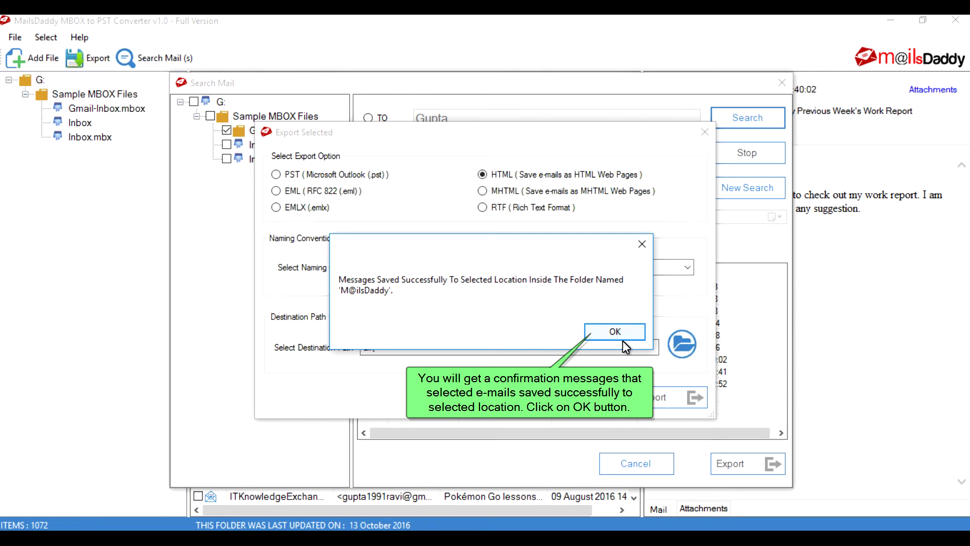
Dismiss the success notice, close Search Mail, include Gmail-Inbox.mbox in the export, and pick RTF output.
click(620, 335)
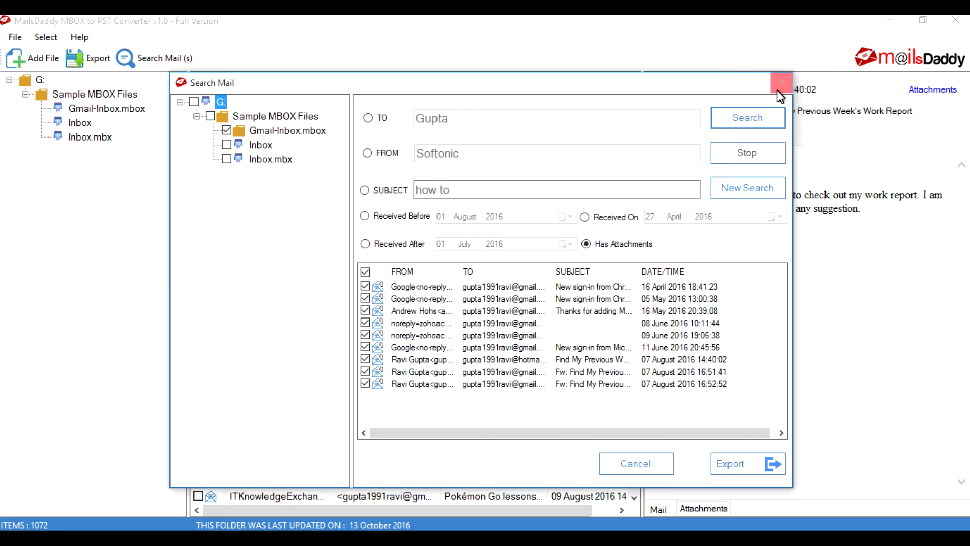
click(778, 88)
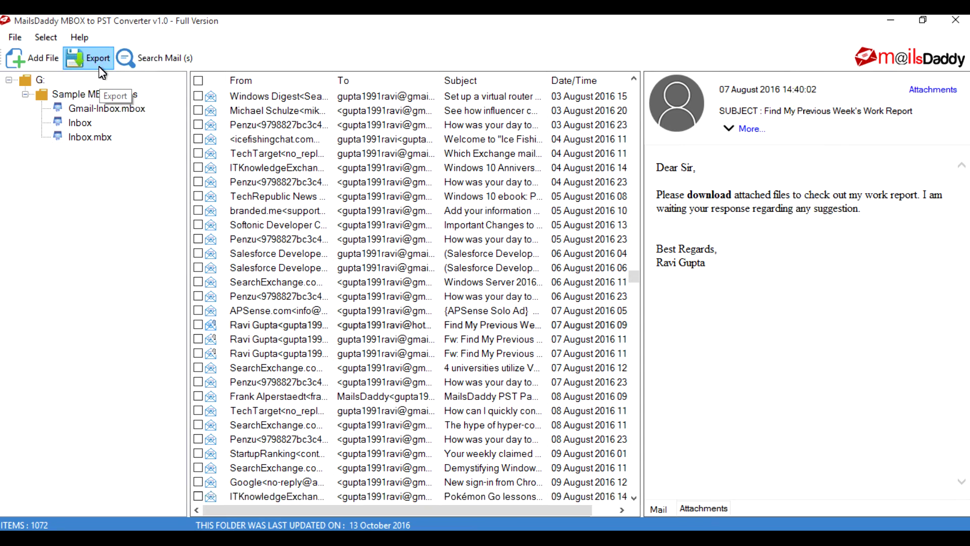
click(88, 58)
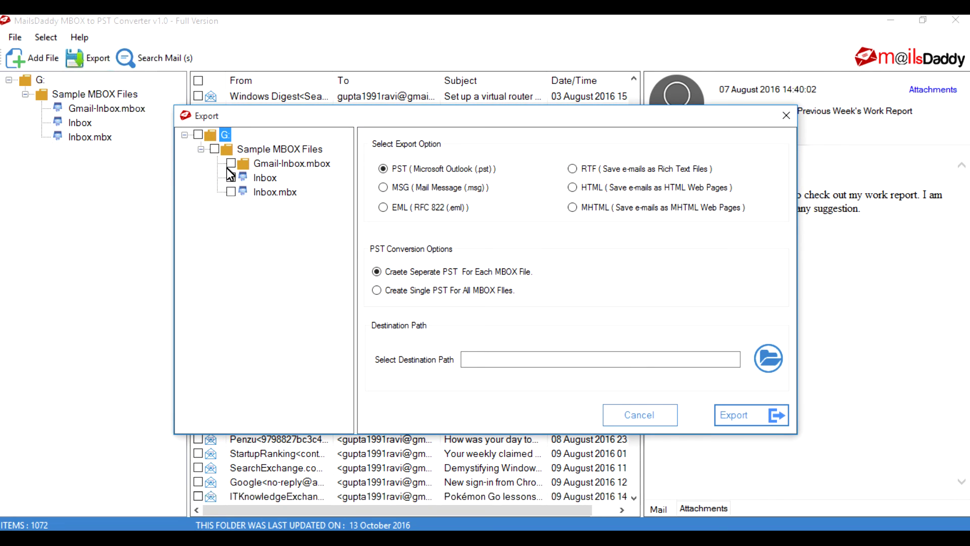
click(231, 164)
click(571, 169)
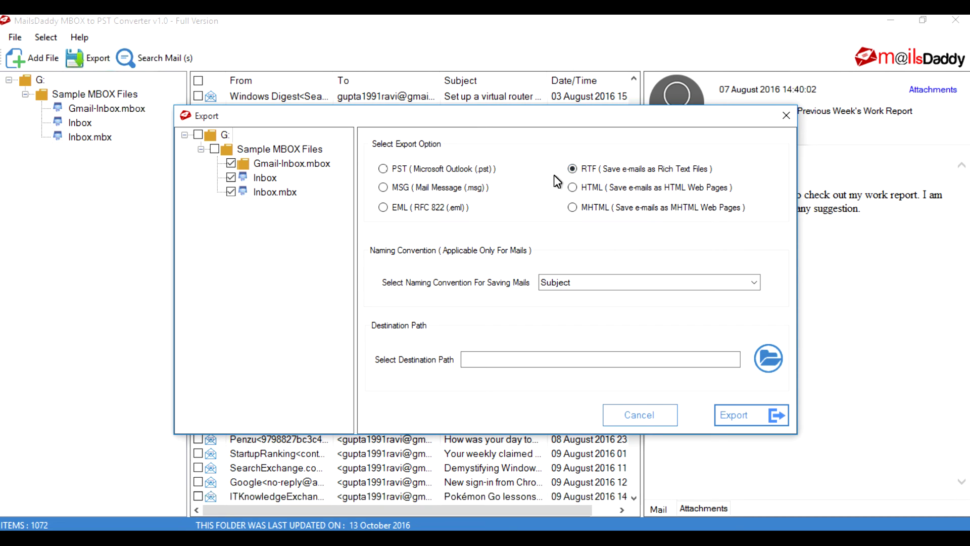
Try MSG, HTML, EML and MHTML, then settle on PST with a separate PST per MBOX file.
click(462, 186)
click(573, 187)
click(448, 208)
click(580, 206)
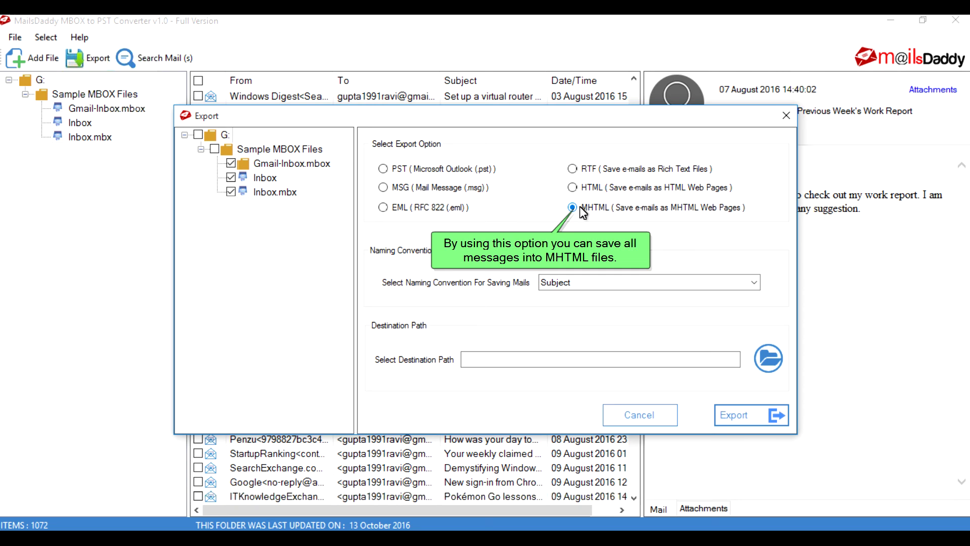
click(411, 171)
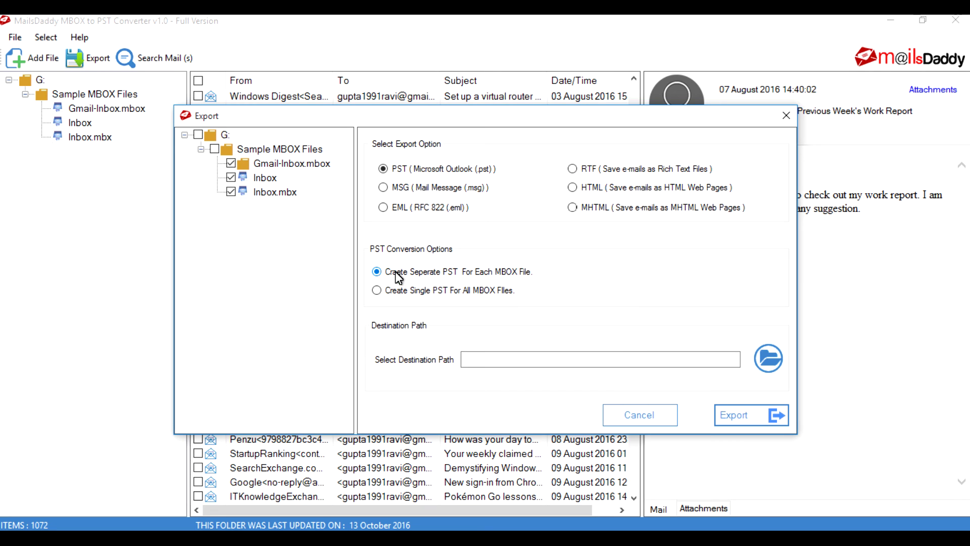
click(377, 291)
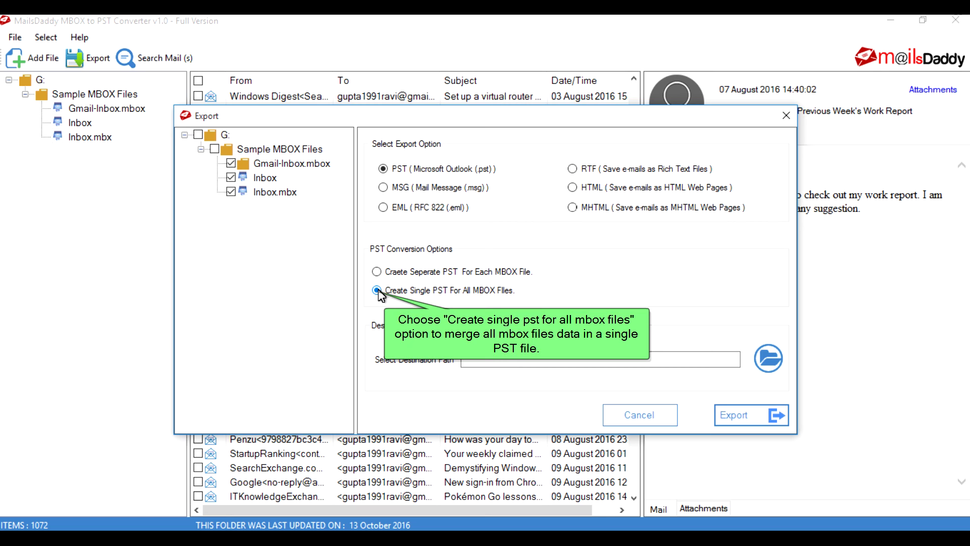
click(376, 273)
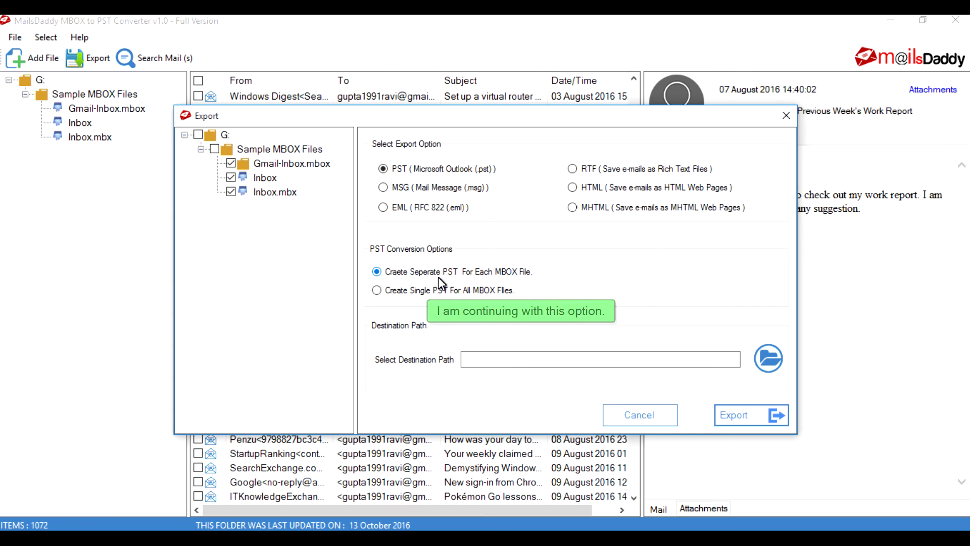